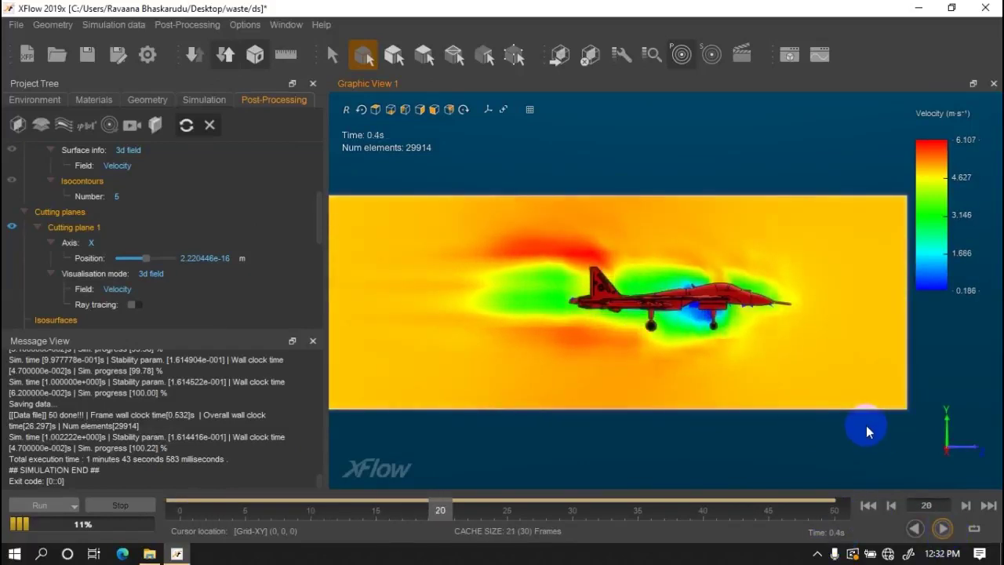
Orbit the finished jet results into perspective and play back the simulation animation
drag(821, 378, 749, 410)
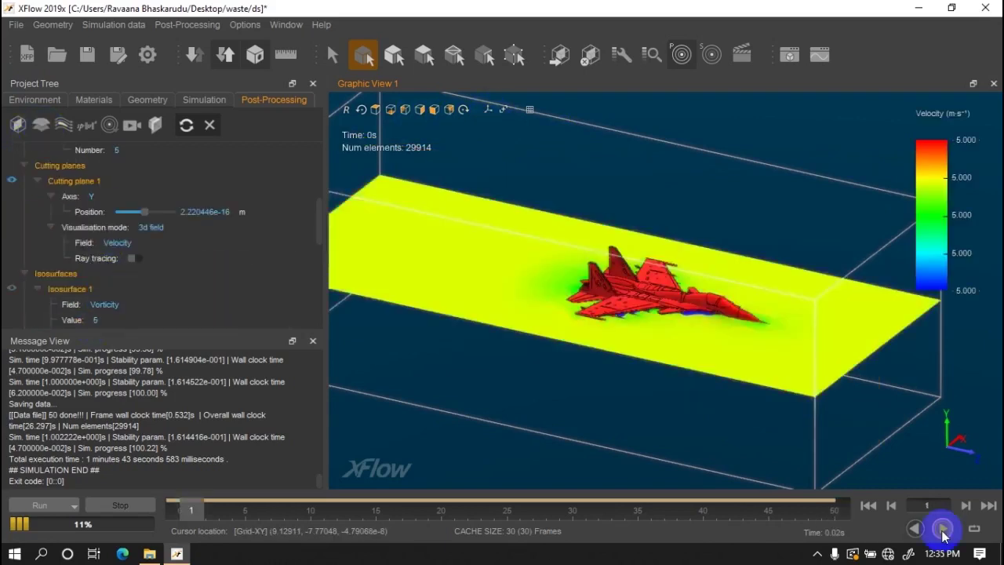
click(943, 530)
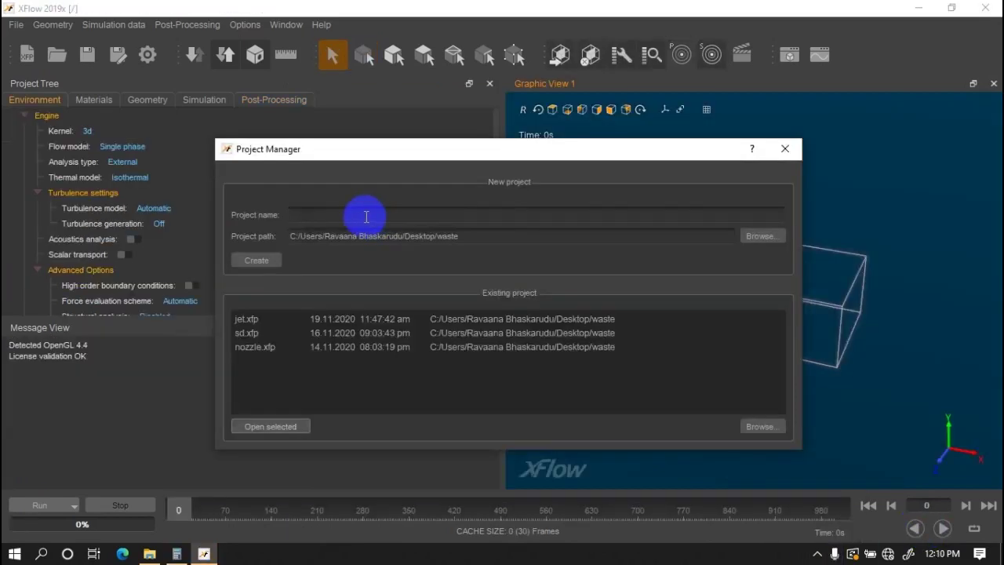
Create the ds project, widen the Project Tree, and show the Material 1 air properties
text(ds)
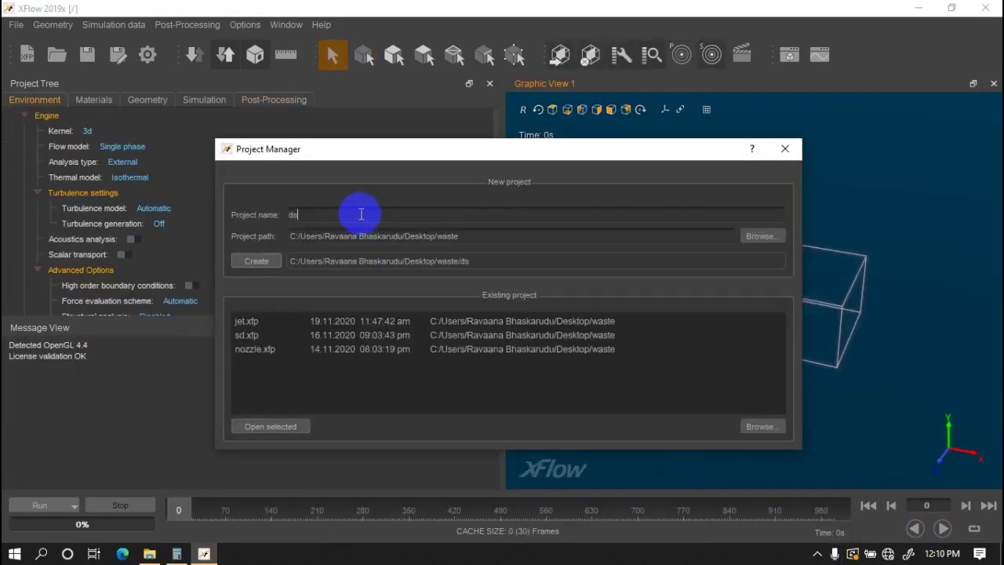
click(259, 261)
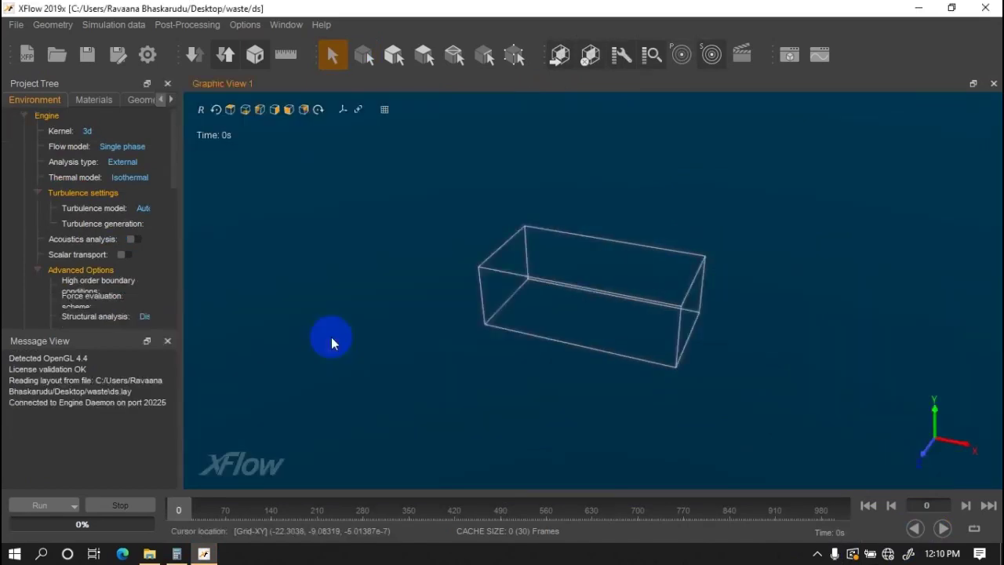
drag(179, 287, 325, 298)
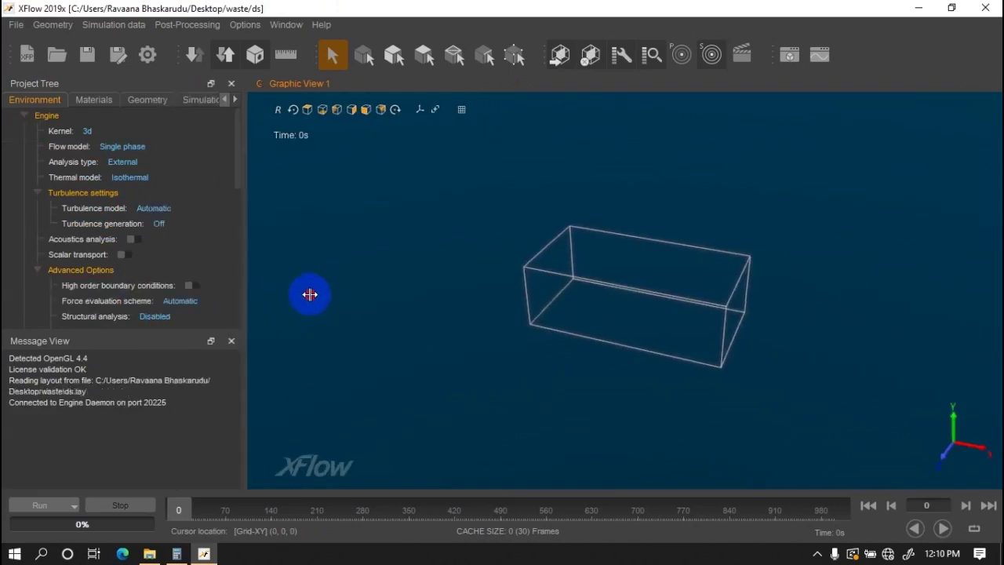
click(97, 103)
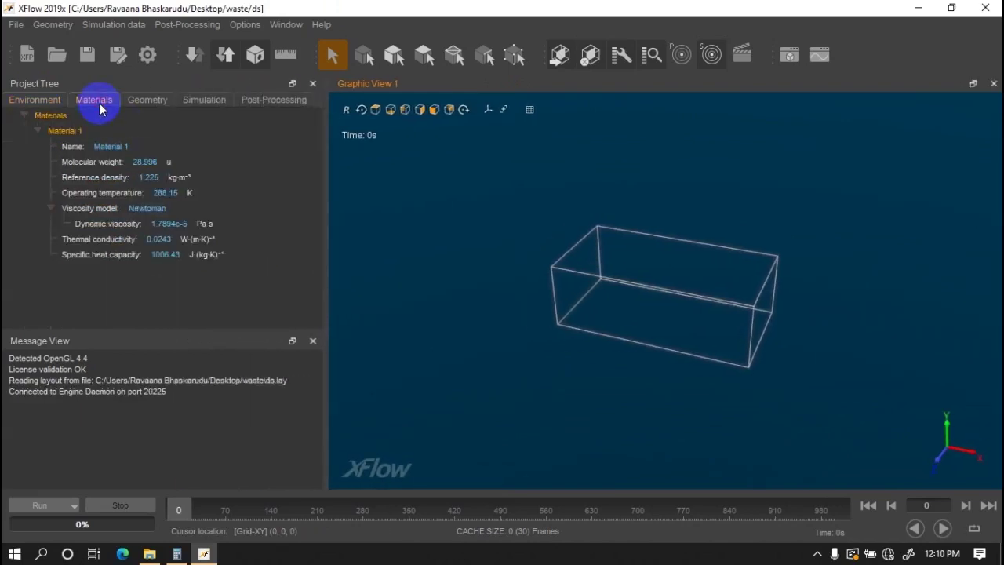
Import the fighter Jet.stp geometry into the project with default import options
click(53, 24)
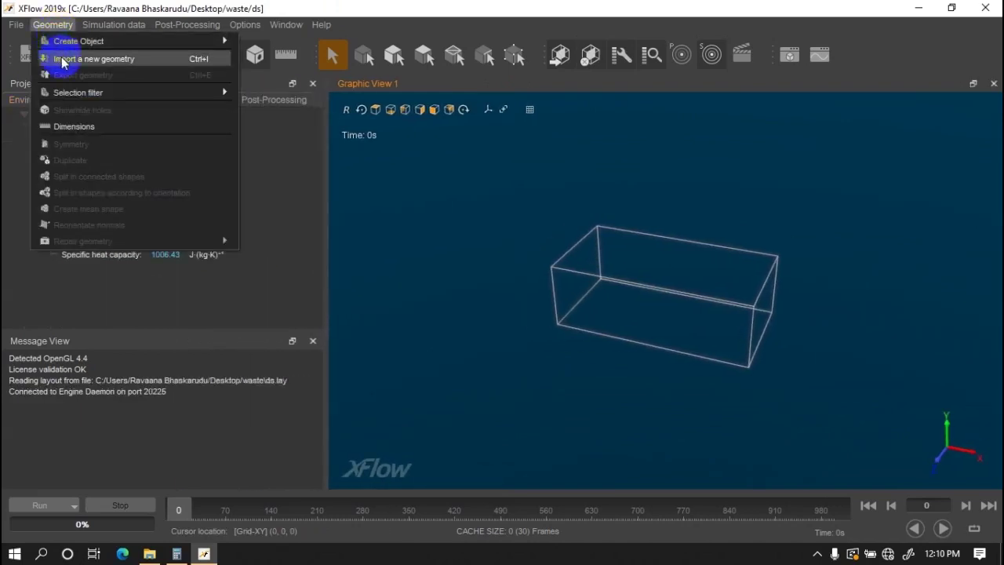
click(63, 61)
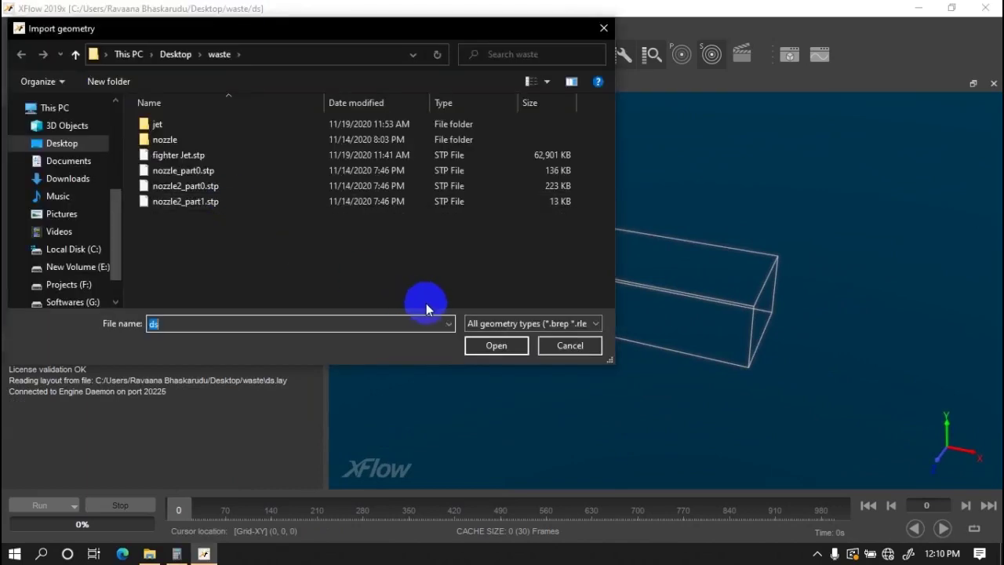
click(181, 157)
click(478, 345)
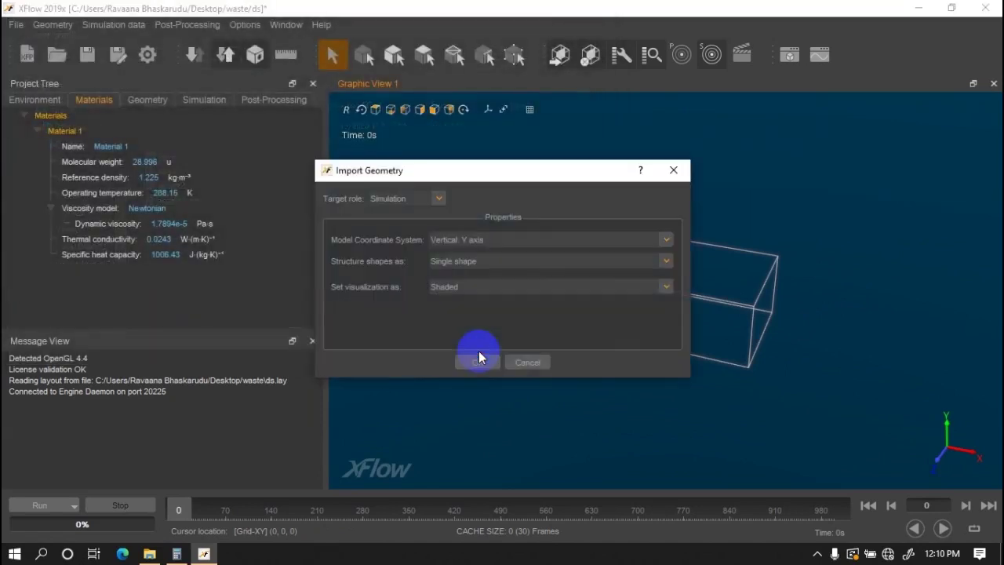
click(475, 362)
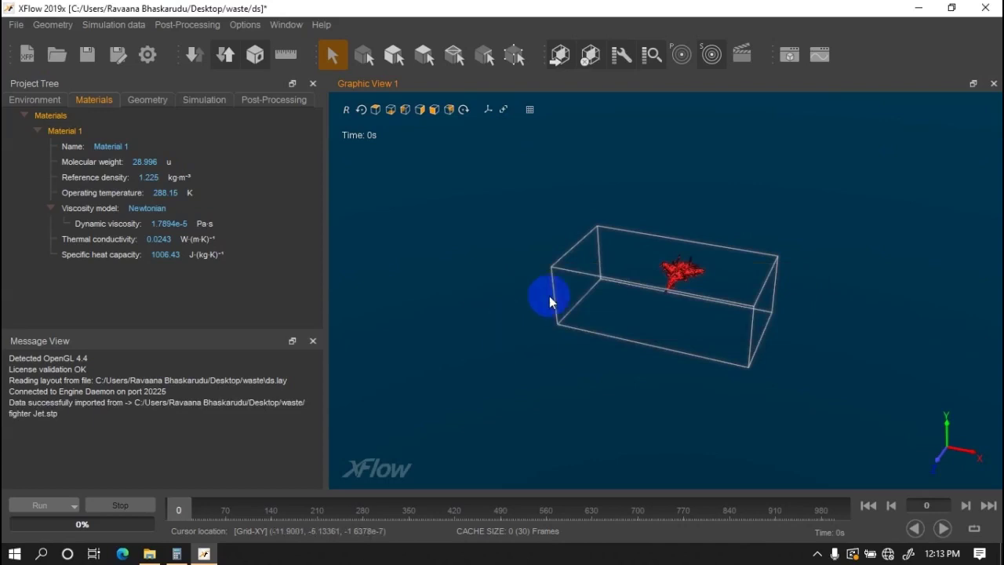
View the jet from the front, check its geometry properties, then find the Wind tunnel environment settings
scroll(670, 273, up, 3)
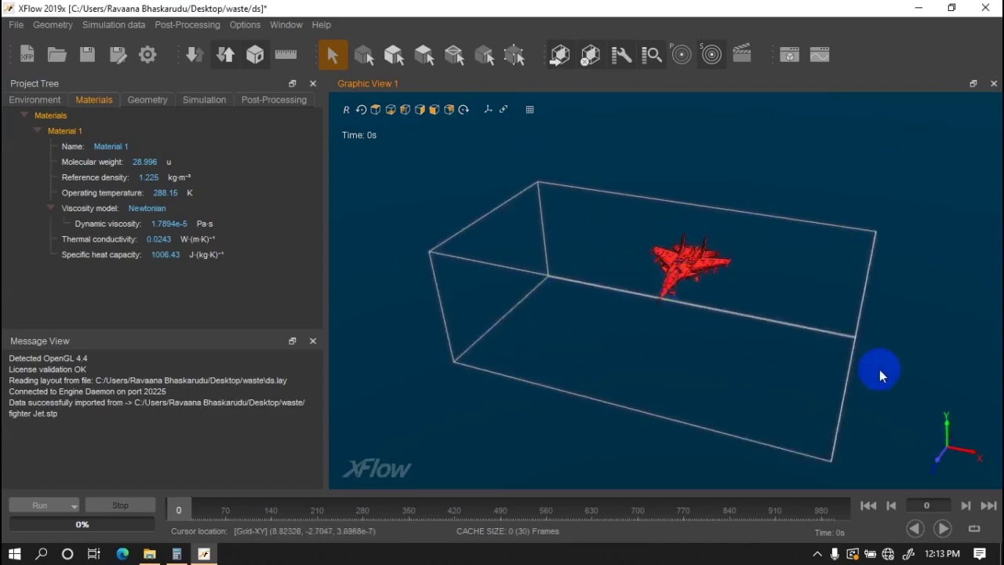
click(406, 110)
scroll(714, 315, up, 3)
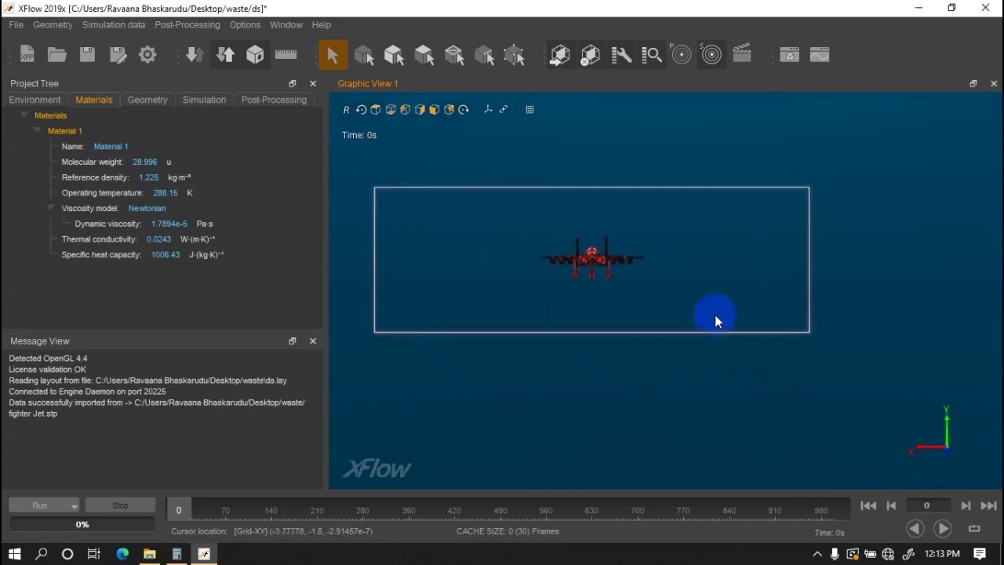
click(135, 106)
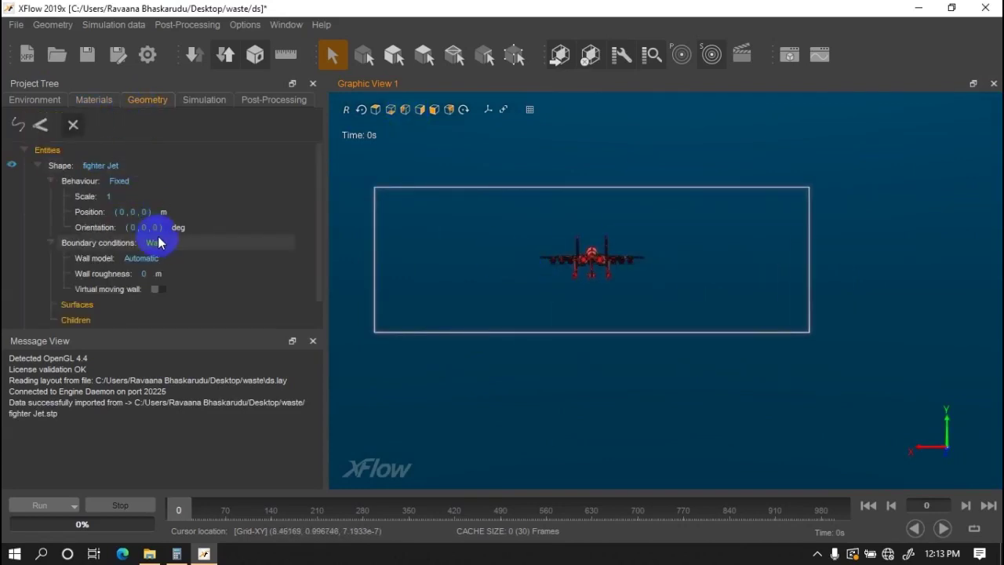
scroll(162, 240, down, 1)
scroll(110, 255, up, 1)
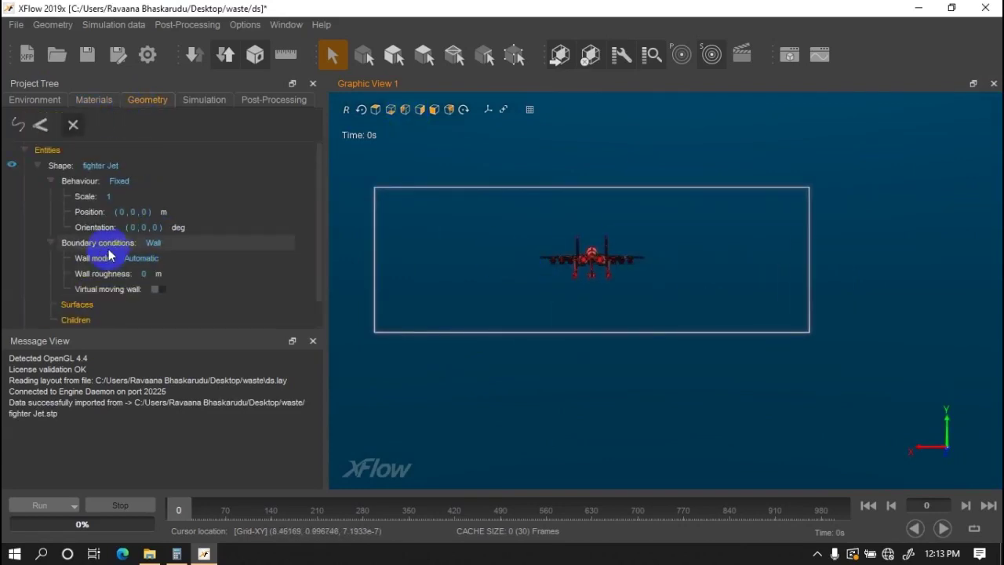
click(35, 100)
scroll(126, 239, down, 3)
scroll(168, 253, down, 2)
scroll(175, 262, down, 2)
scroll(167, 264, down, 2)
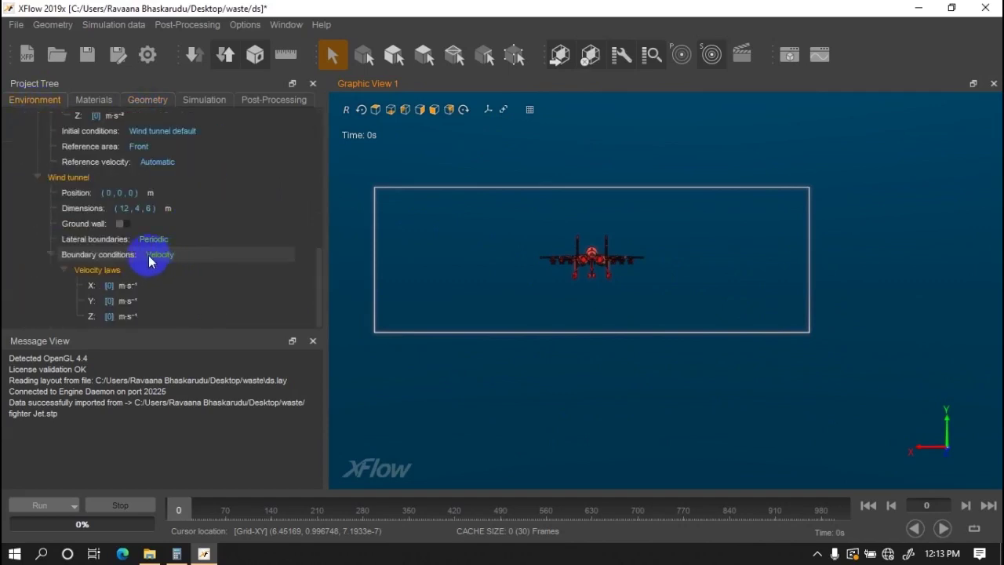
Set the wind tunnel dimensions to 5 × 4 × 12 m
click(123, 212)
double_click(141, 208)
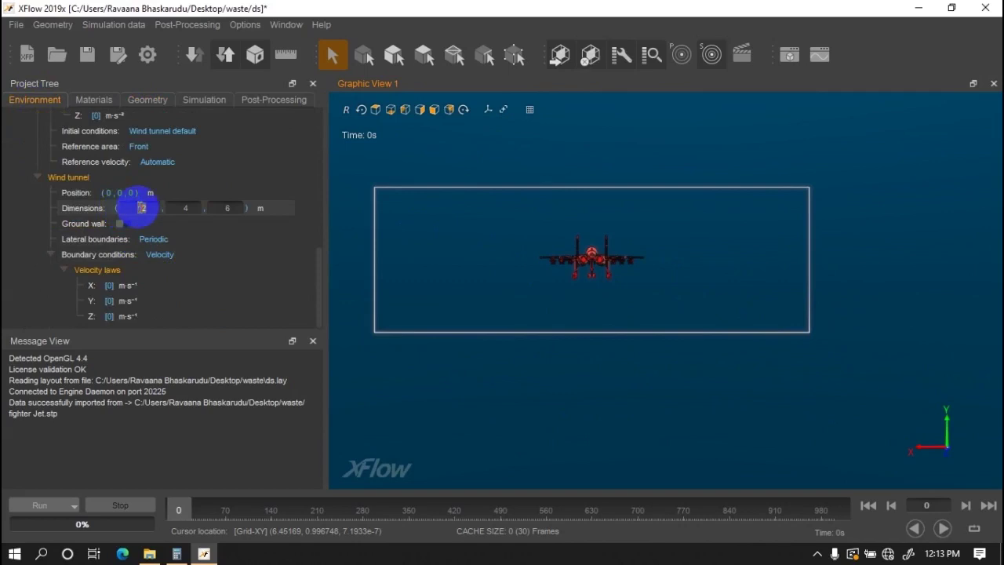
text(40)
text(5)
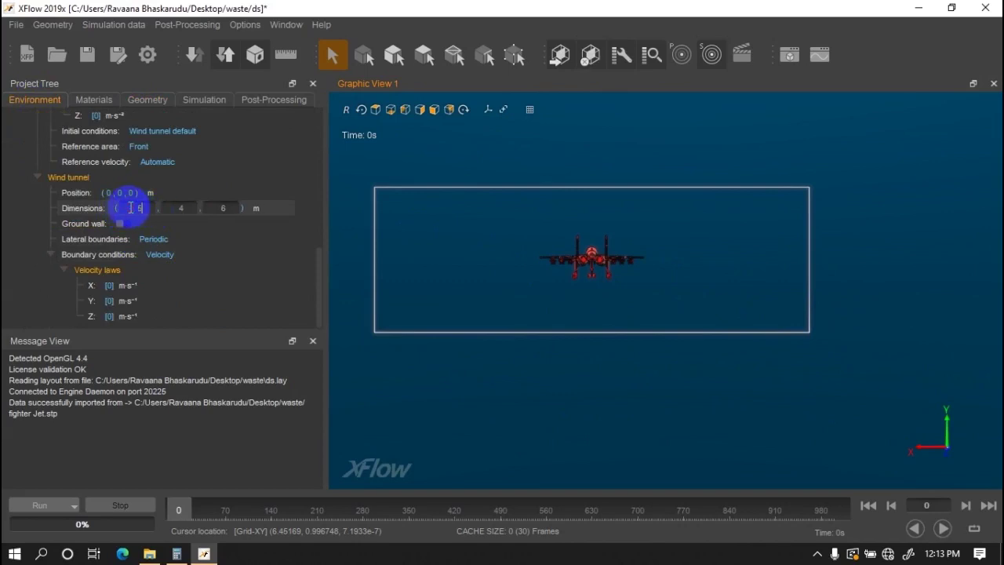
double_click(182, 208)
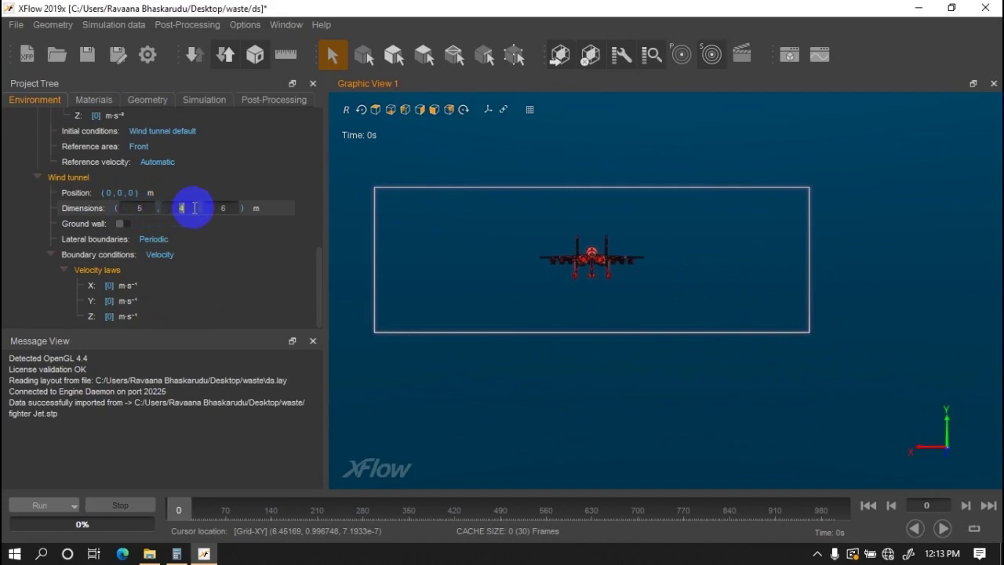
key(Return)
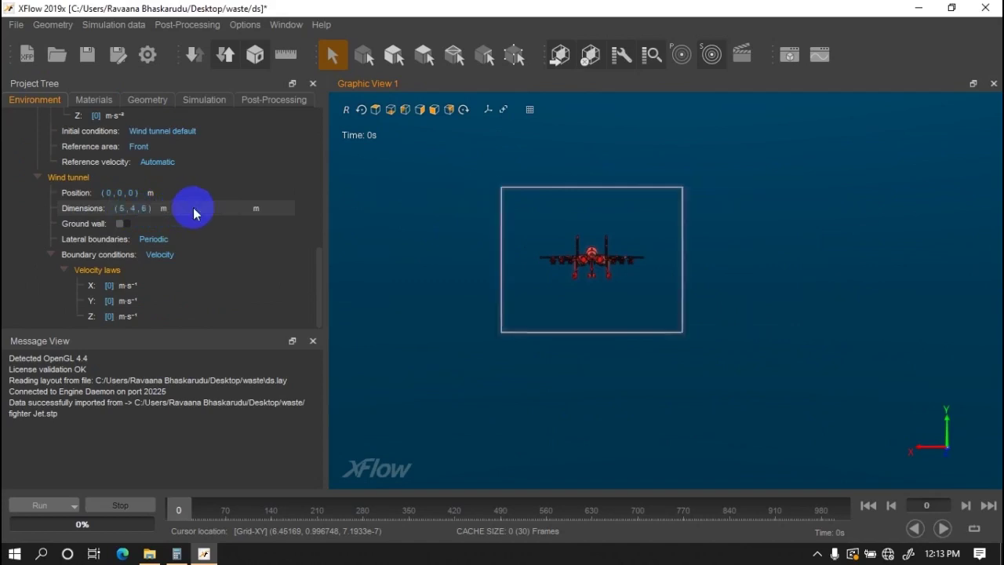
double_click(148, 208)
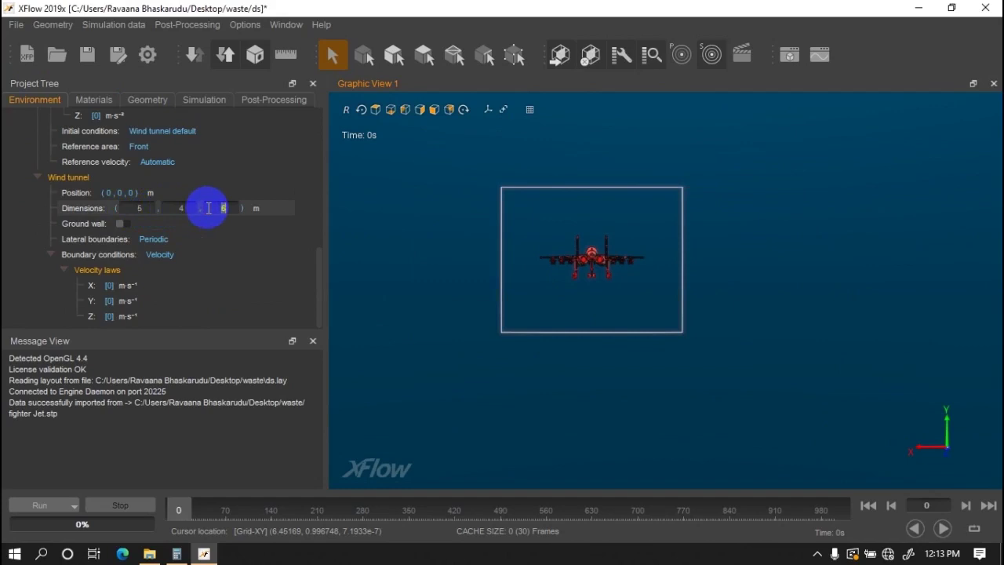
text(12)
key(Return)
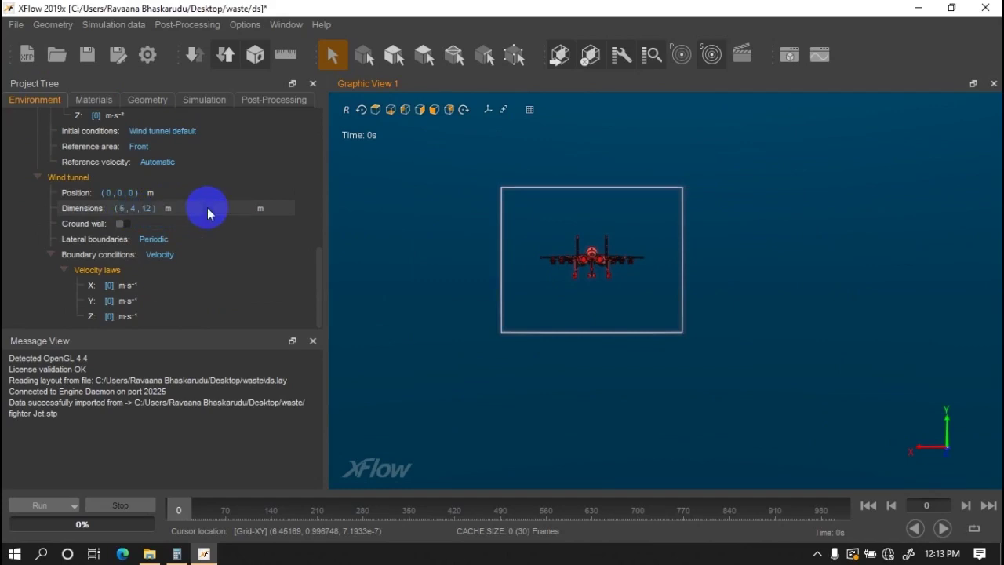
Check the jet inside the resized tunnel from top, front and side views
click(377, 110)
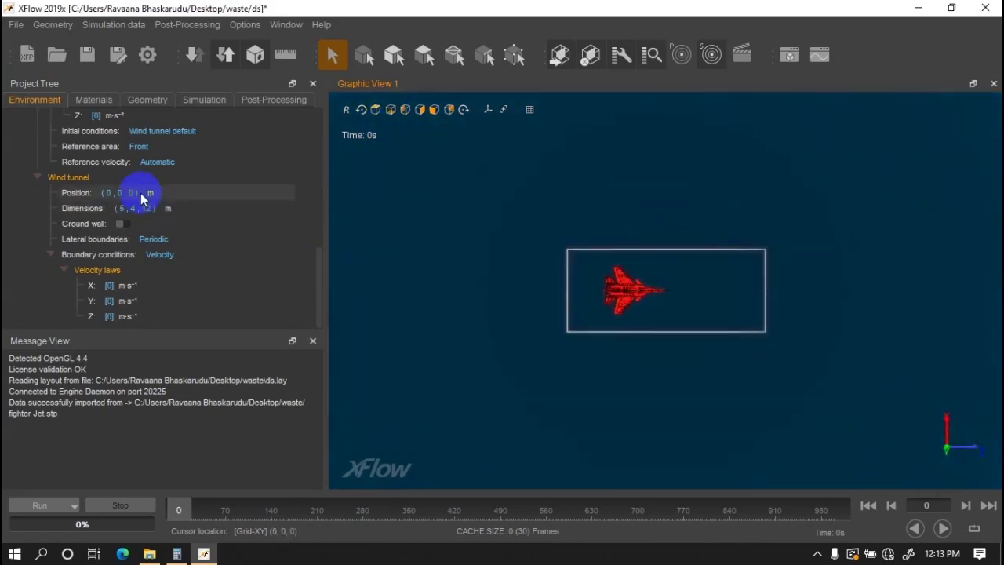
click(395, 110)
click(406, 111)
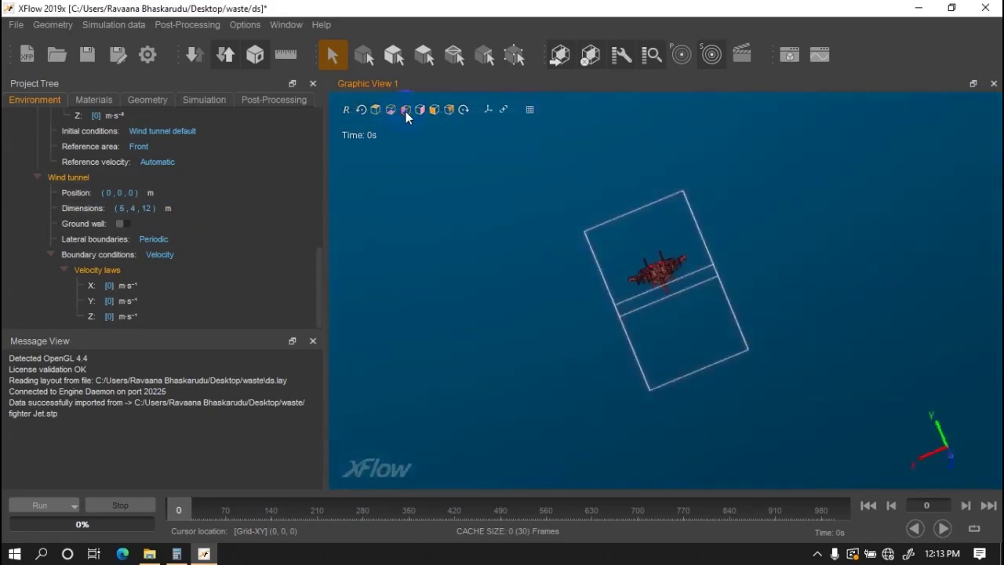
click(422, 112)
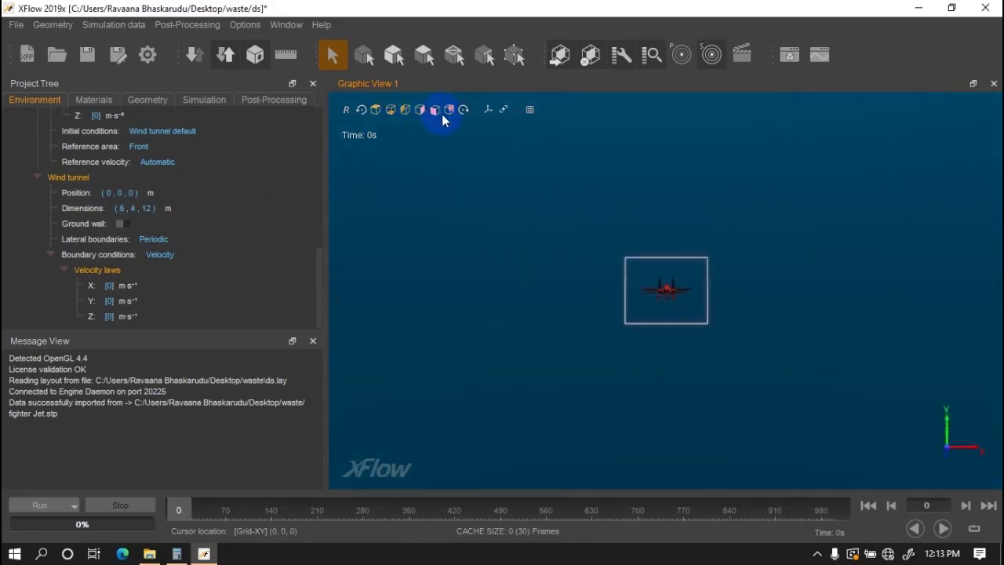
scroll(725, 317, up, 2)
scroll(669, 288, up, 2)
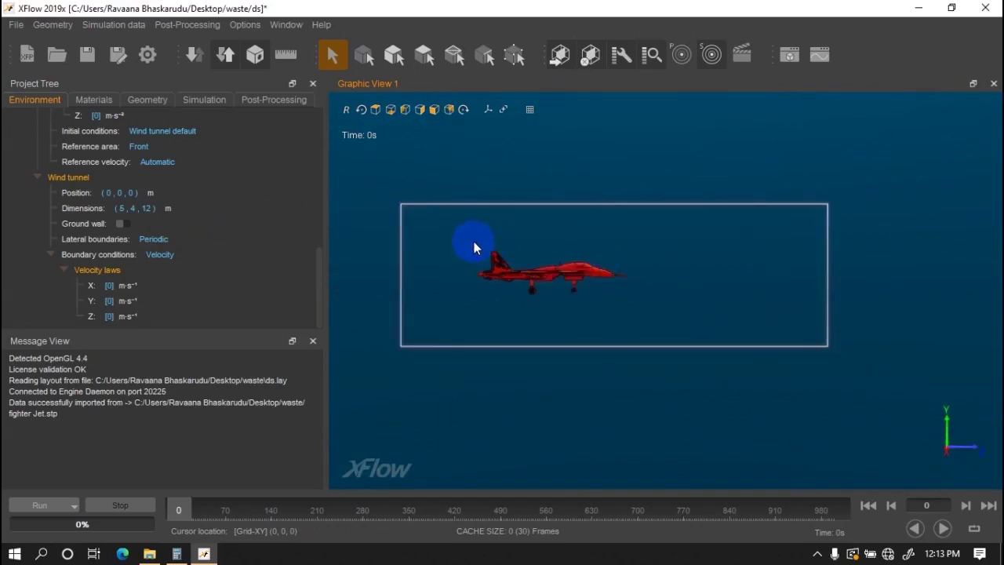
Change the fighter jet's Position from (0, 0, 3) to (0, 0, 3.5) m
click(146, 101)
click(139, 212)
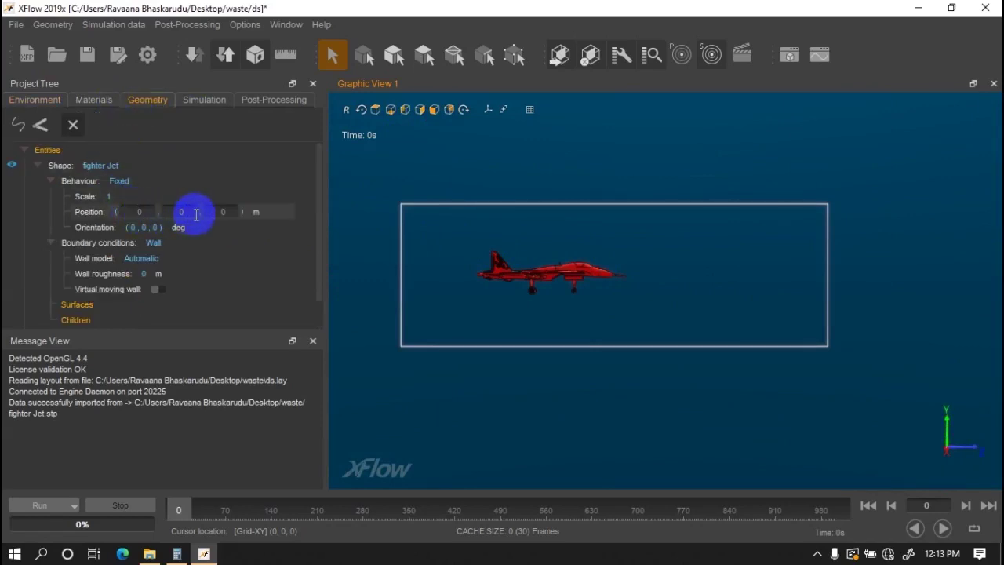
click(250, 217)
text(3)
key(Return)
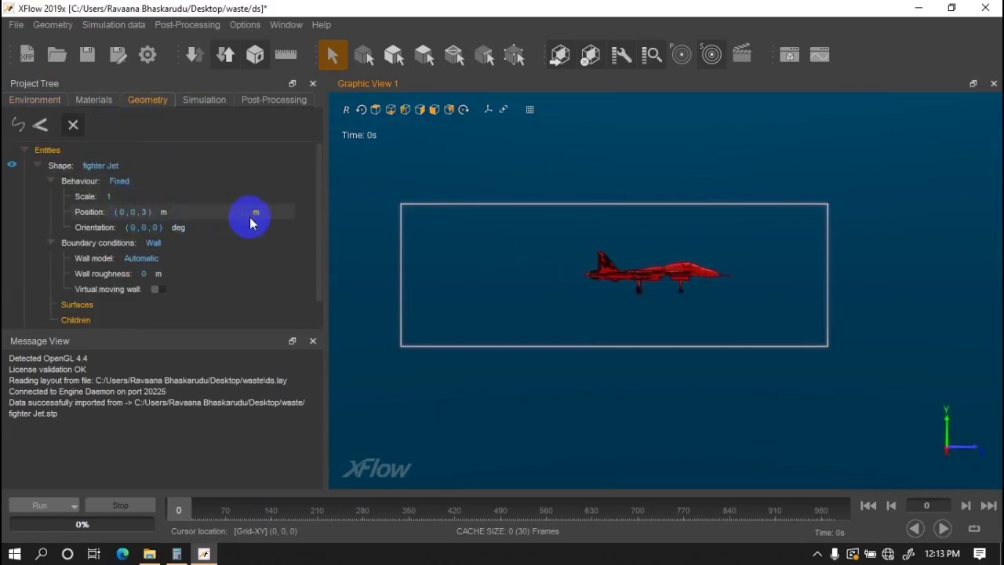
click(145, 213)
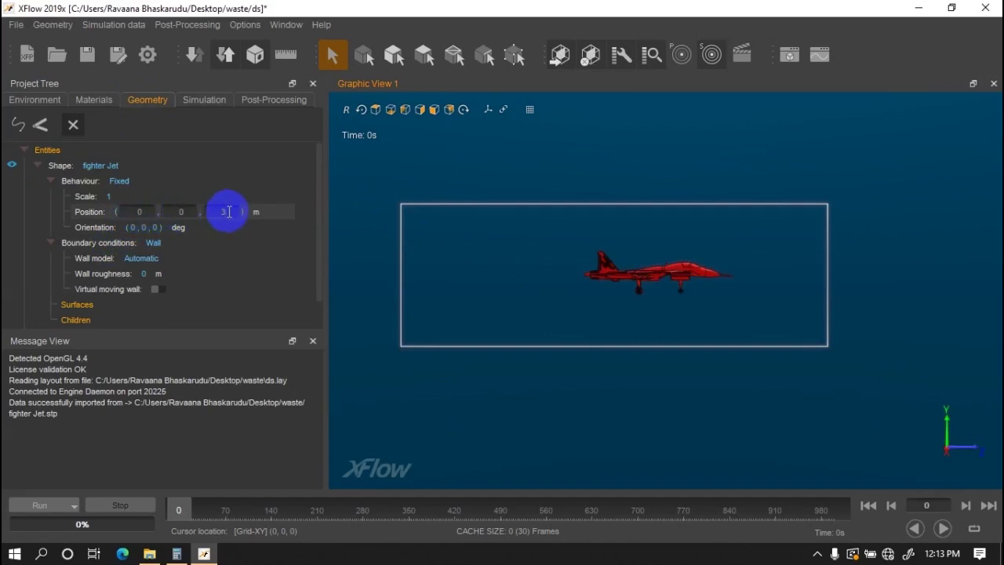
text(.5)
key(Return)
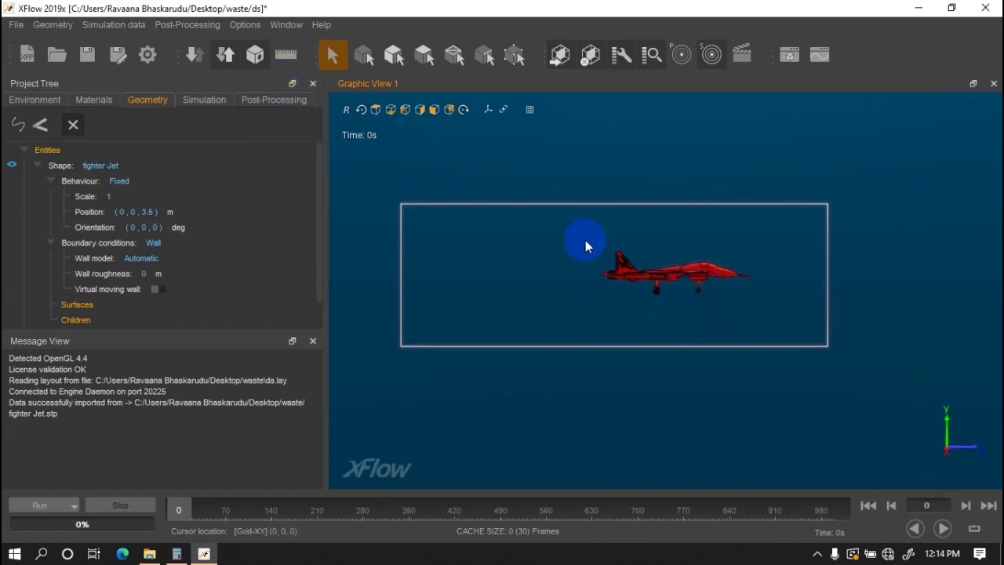
Select the jet and zoom in and out to inspect its dimensions in the tunnel
click(687, 272)
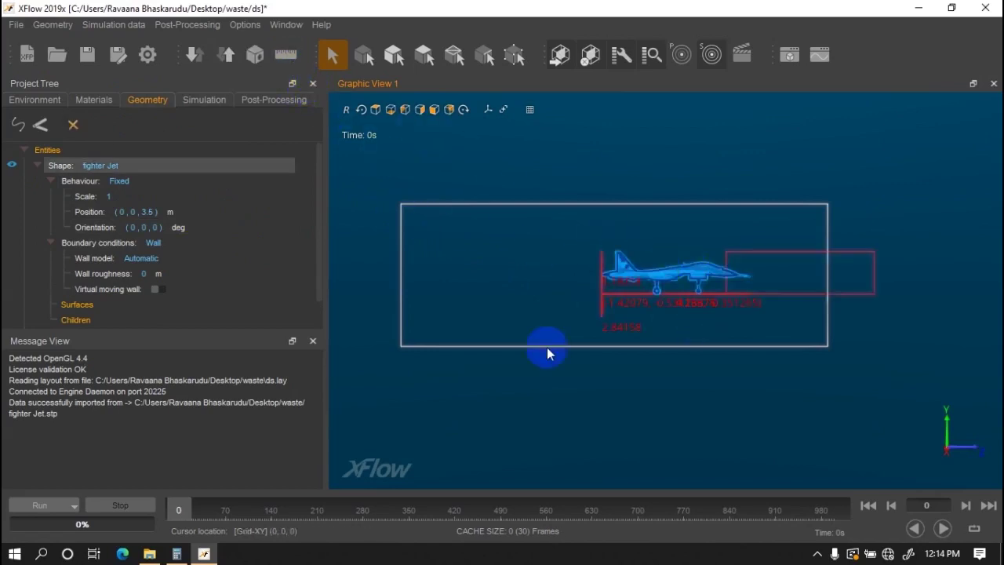
scroll(652, 326, up, 2)
scroll(640, 298, up, 2)
scroll(629, 278, up, 2)
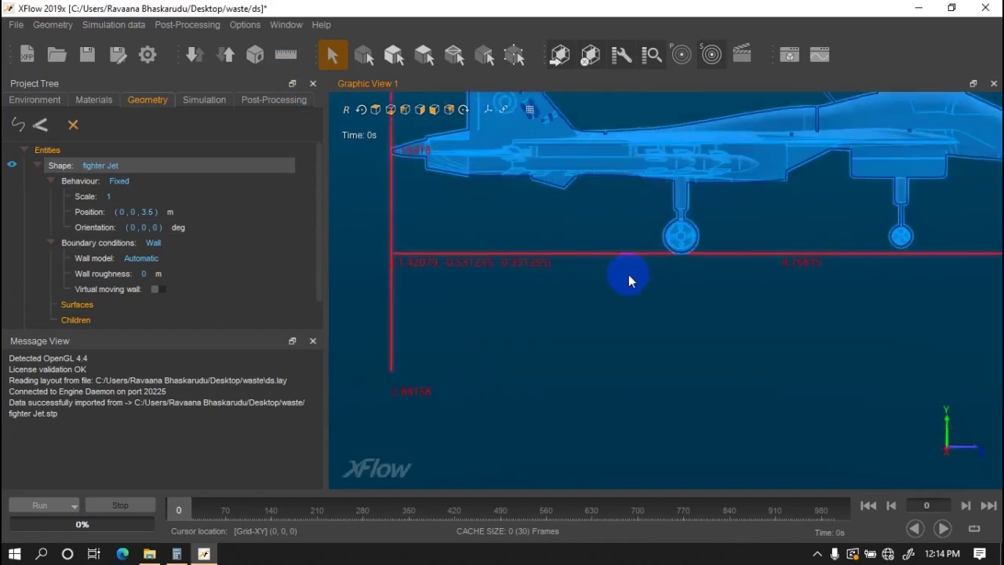
scroll(628, 279, up, 2)
scroll(654, 292, up, 1)
scroll(654, 292, down, 2)
scroll(636, 292, down, 1)
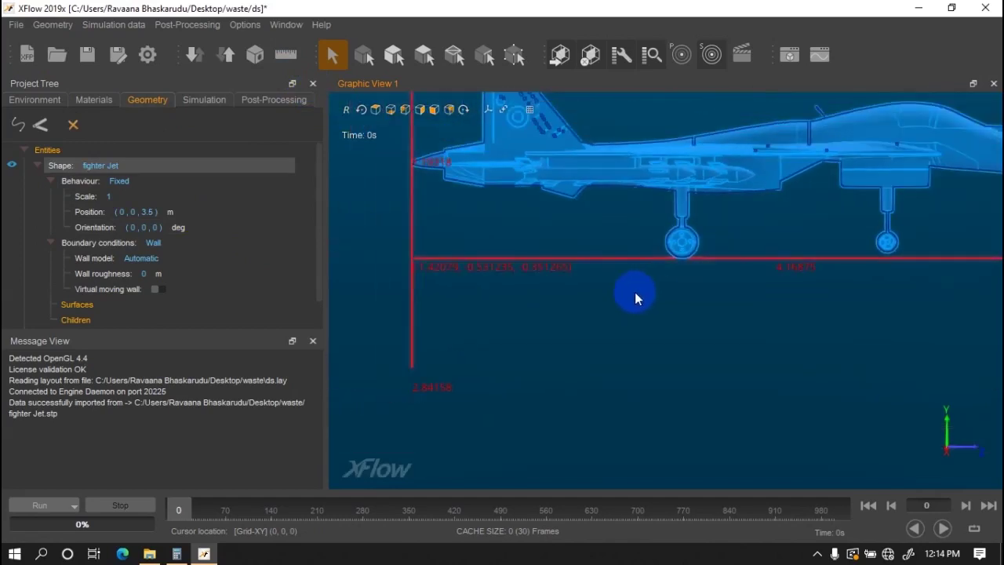
scroll(675, 301, down, 3)
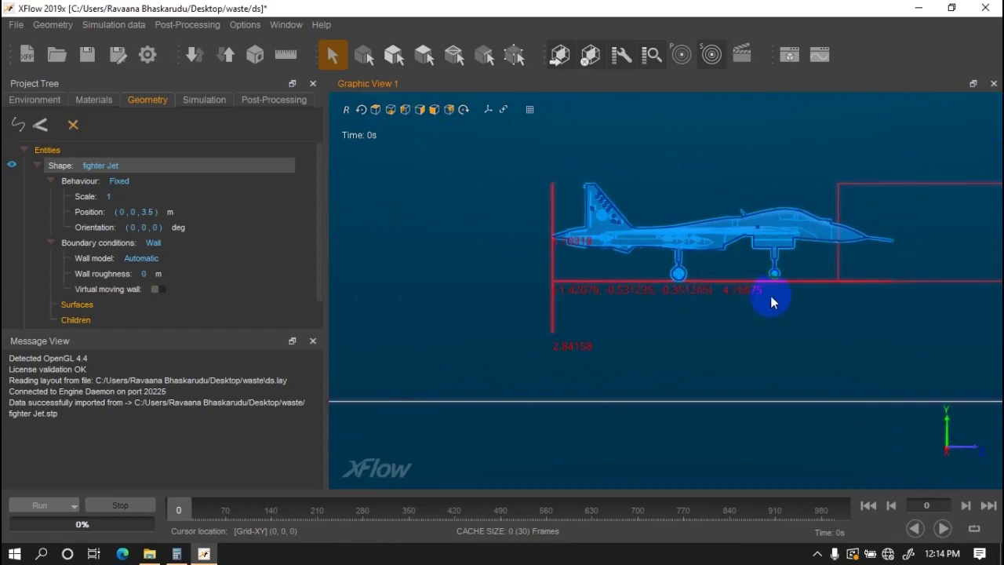
scroll(781, 285, up, 1)
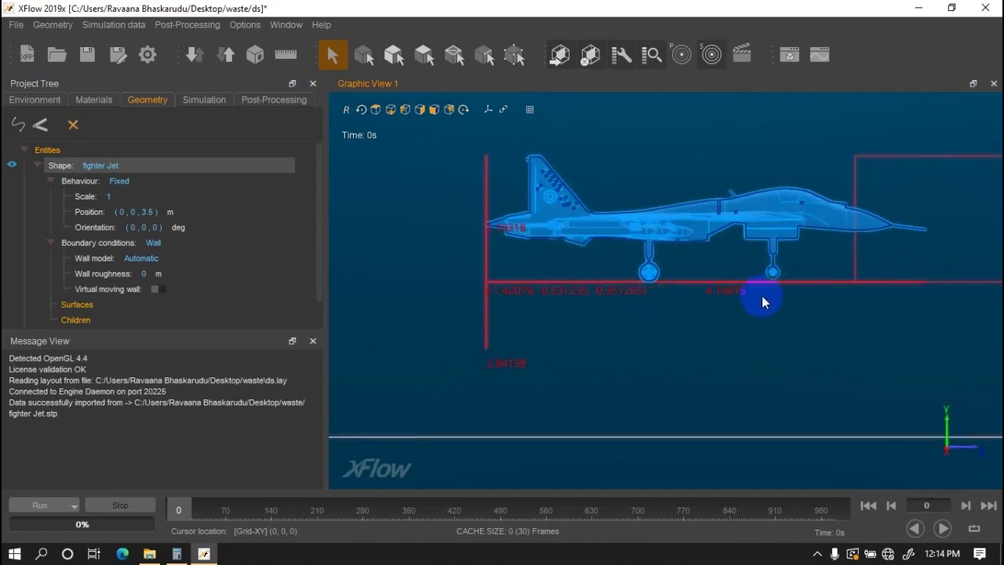
Orbit to a 3D view, hide the jet's measurement dimensions, and reselect the jet
mouse_move(763, 302)
mouse_down()
mouse_move(708, 326)
mouse_move(737, 322)
mouse_move(779, 232)
mouse_up()
click(779, 231)
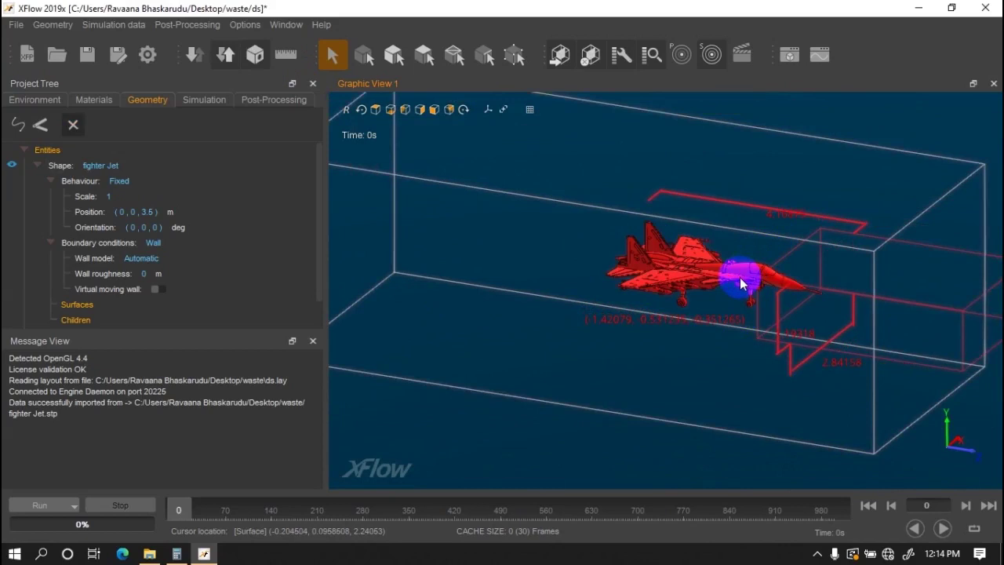
click(658, 288)
click(286, 54)
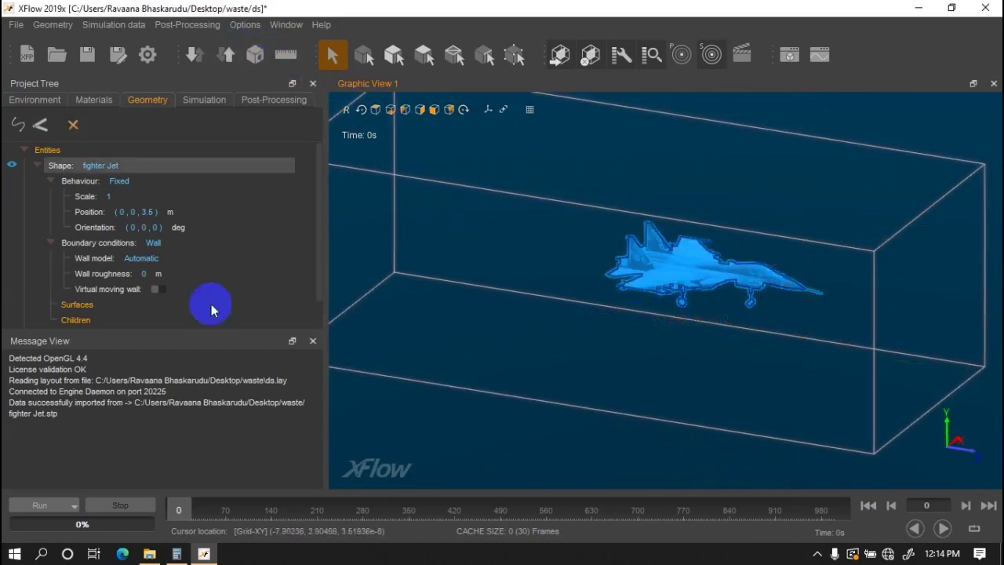
Set the wind tunnel Z velocity law to -83.333 m/s
click(35, 100)
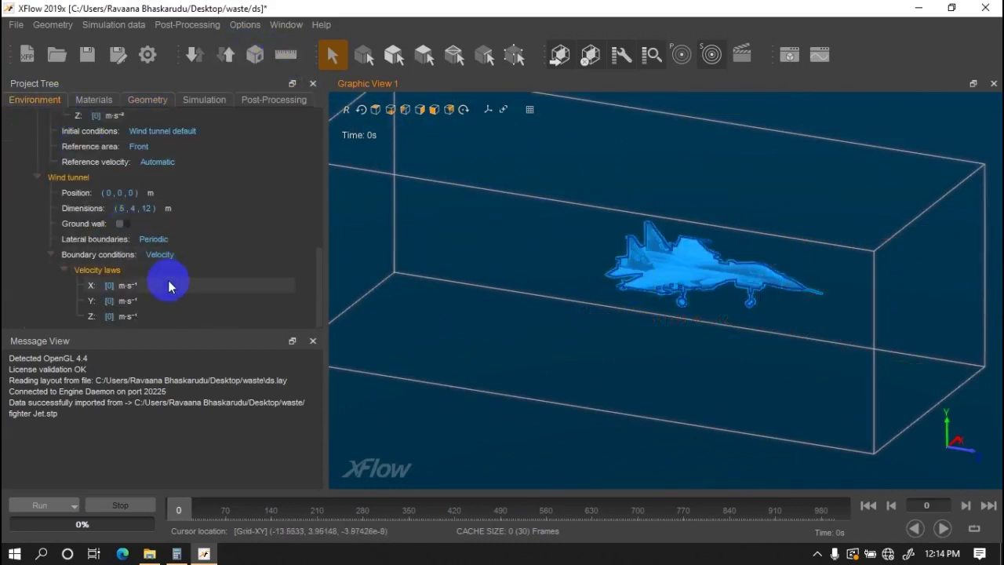
click(231, 317)
text(-8)
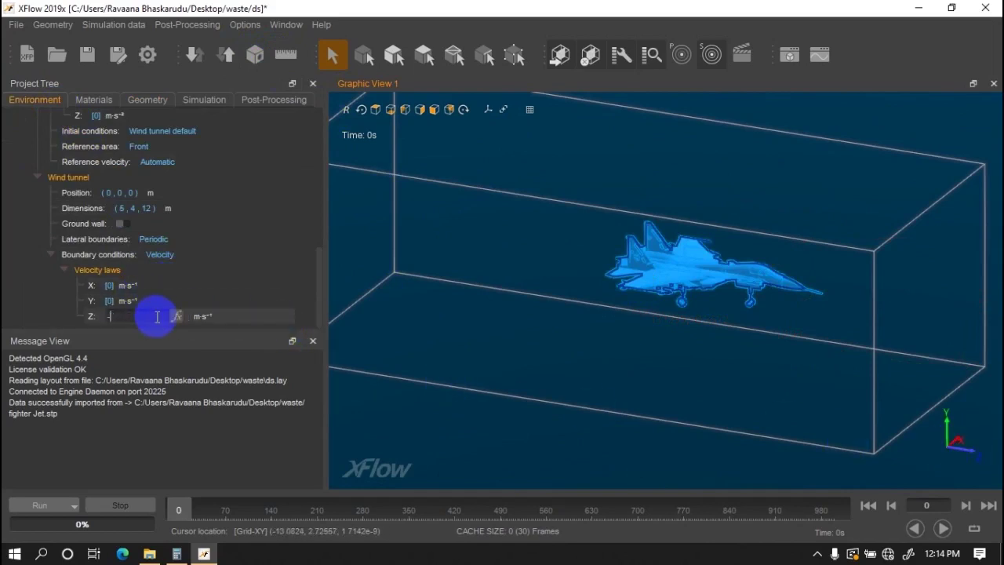
text(3.333)
key(Return)
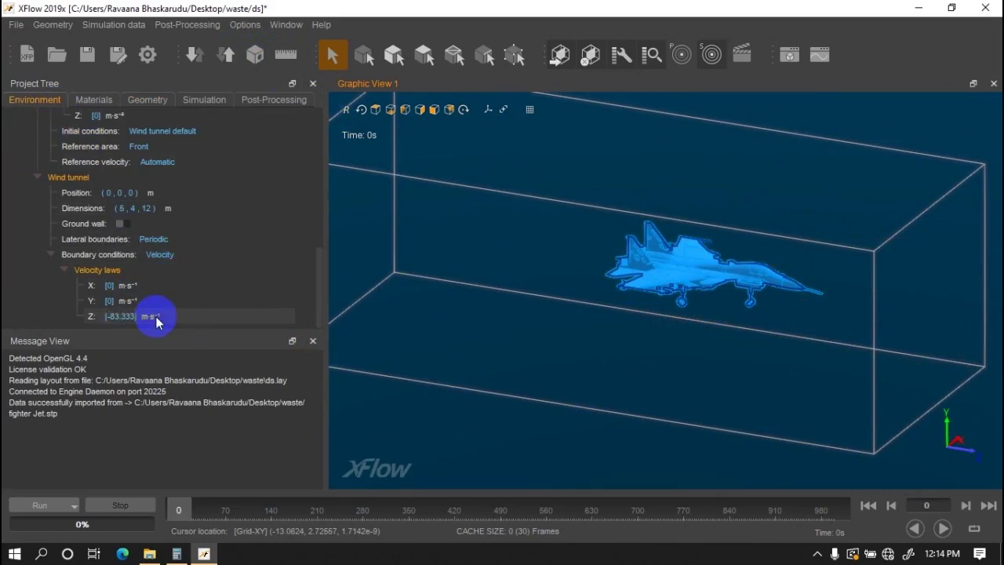
Review the air material and jet geometry properties, then show the Simulation settings
click(97, 110)
click(132, 100)
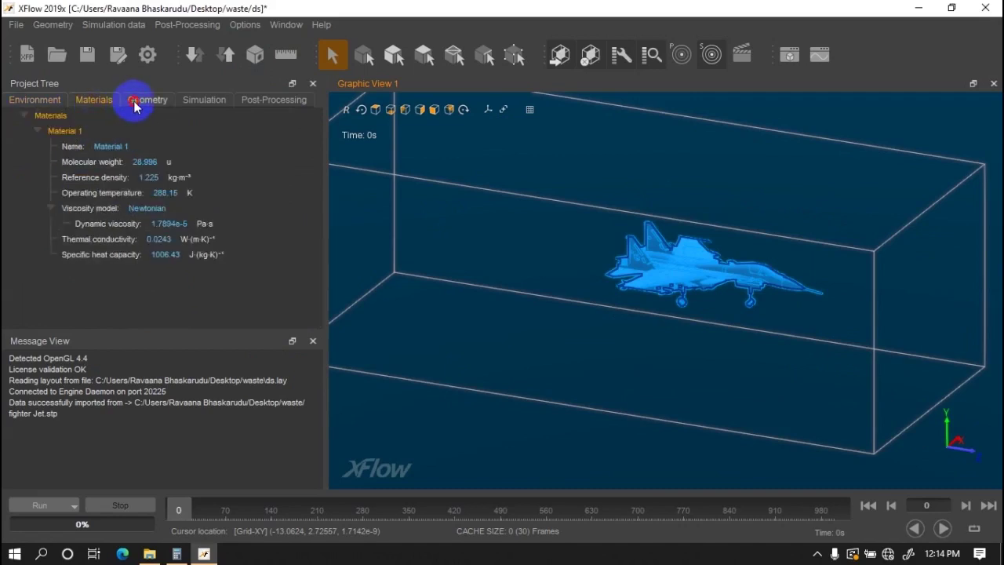
click(154, 194)
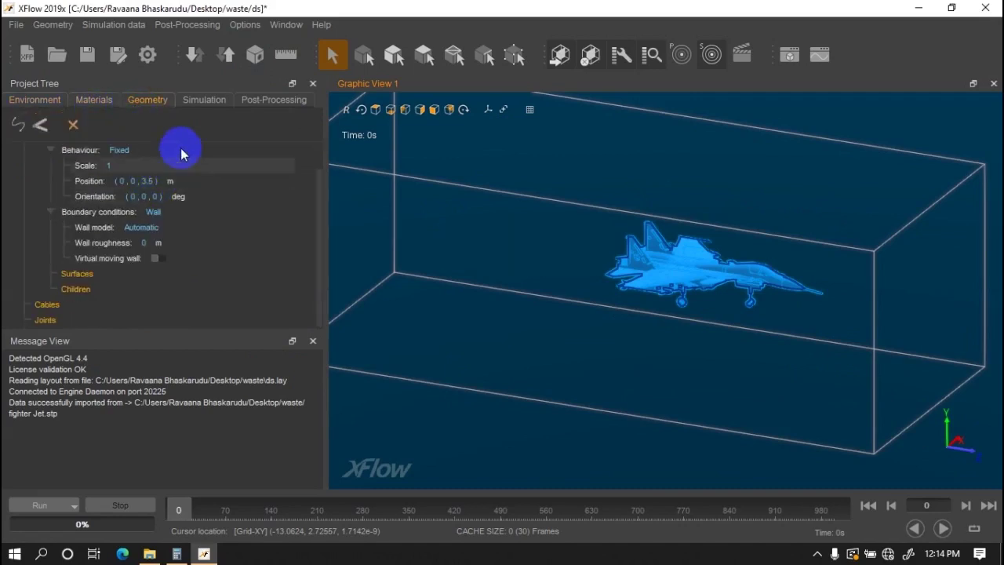
click(197, 99)
Enter a simulation time of 1 s and a resolved scale of 0.2 m
double_click(119, 165)
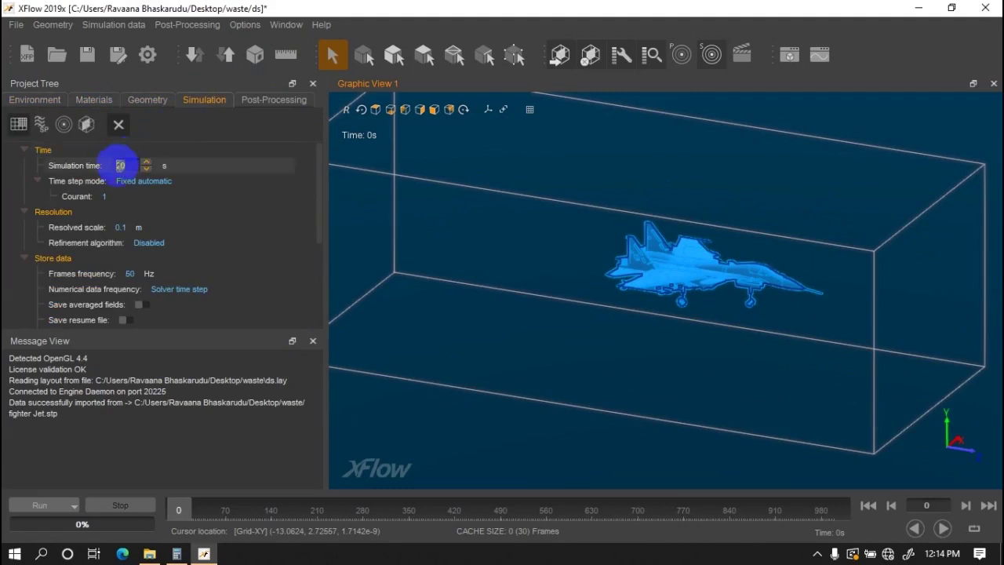
text(1 s)
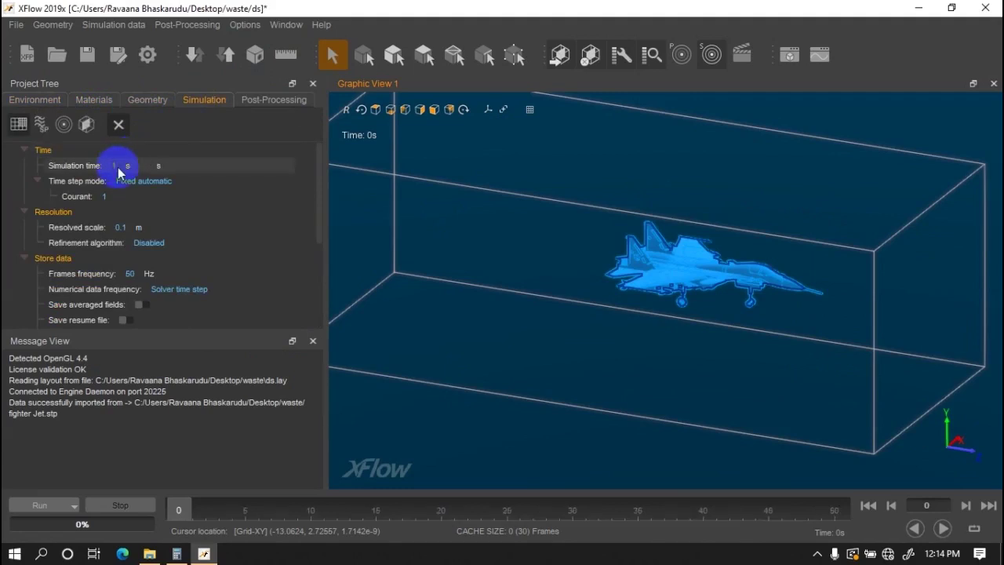
click(131, 229)
double_click(129, 228)
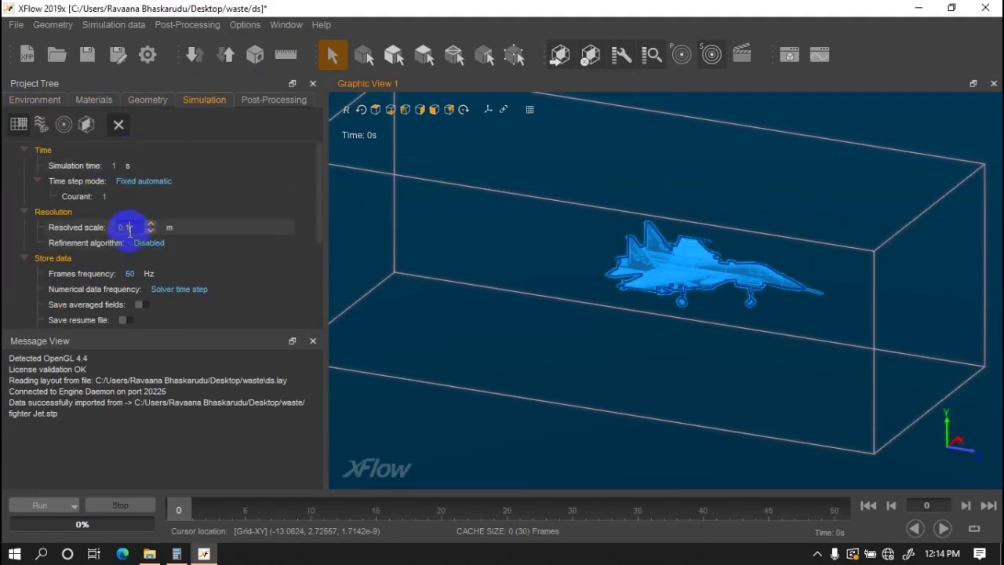
text(0.2)
key(Return)
Start the computation from the Run dropdown and confirm it
click(72, 505)
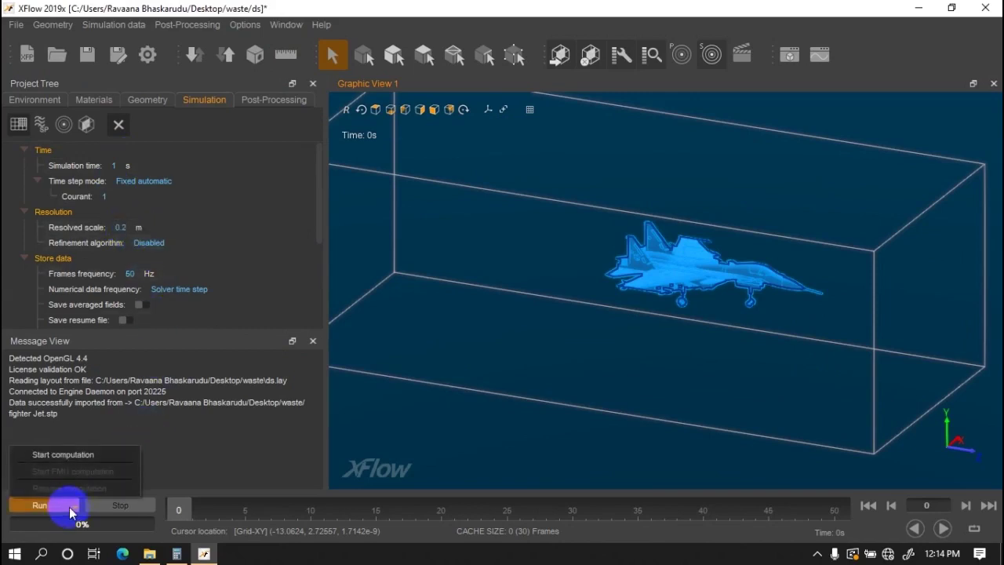
click(63, 455)
click(477, 282)
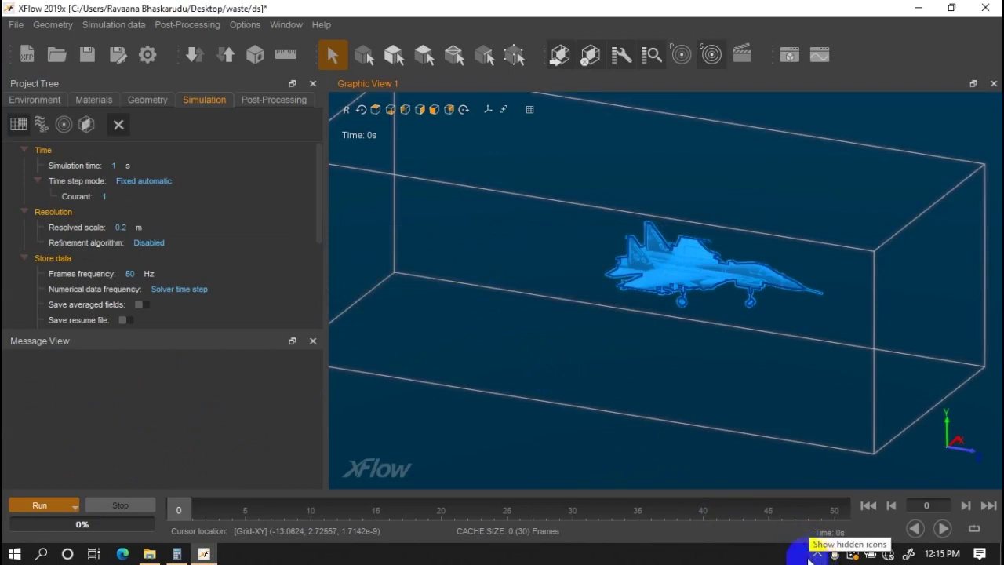
Launch the XFlow Process Manager from the system tray and bring its window forward
click(816, 555)
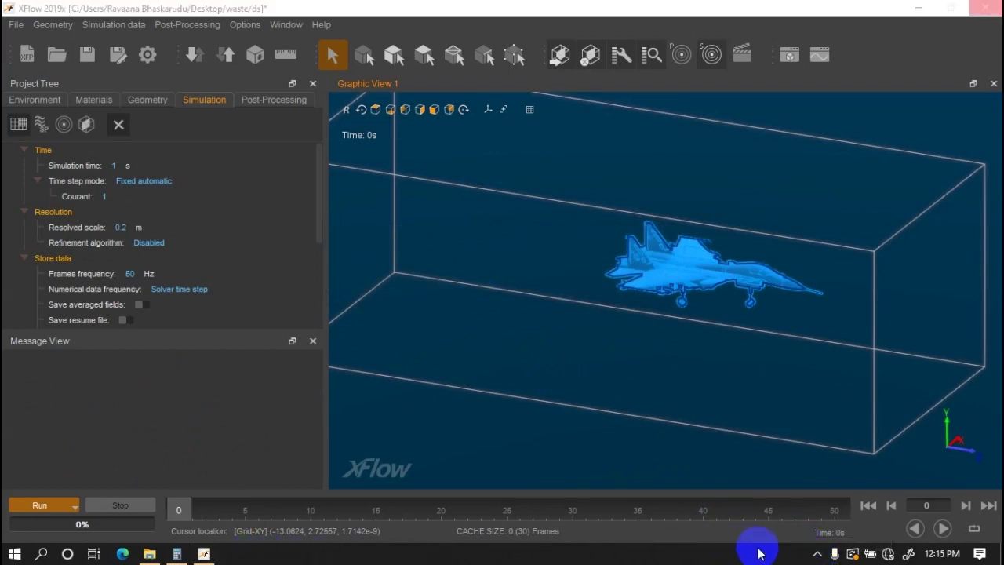
click(816, 554)
click(788, 528)
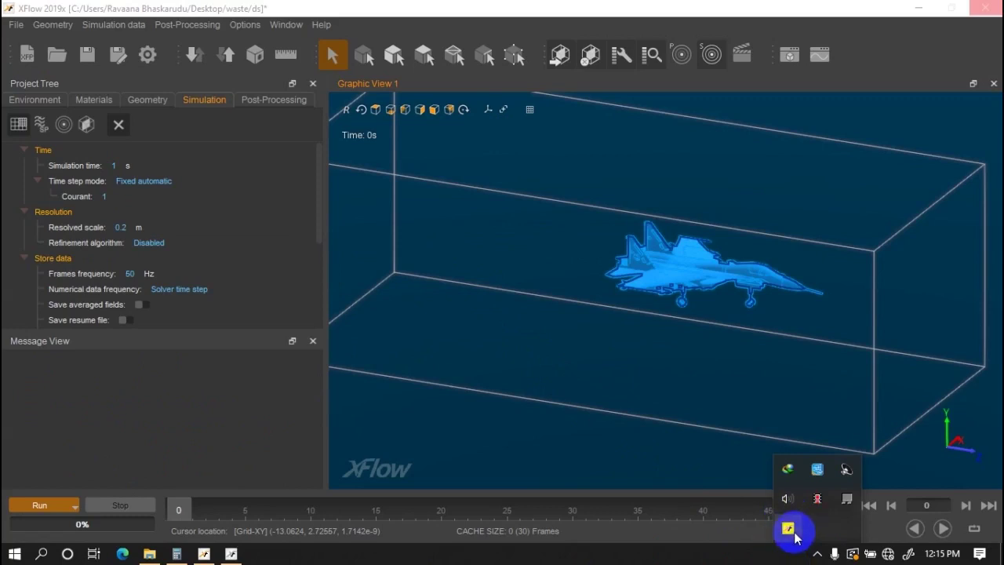
click(231, 554)
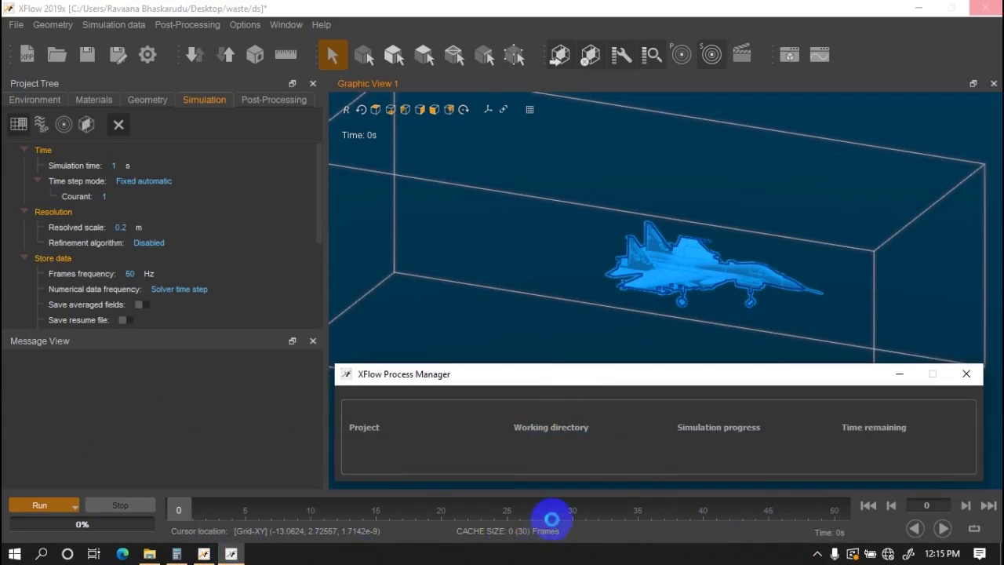
Follow the starting computation via the tray icons, then close the tray popup
click(816, 553)
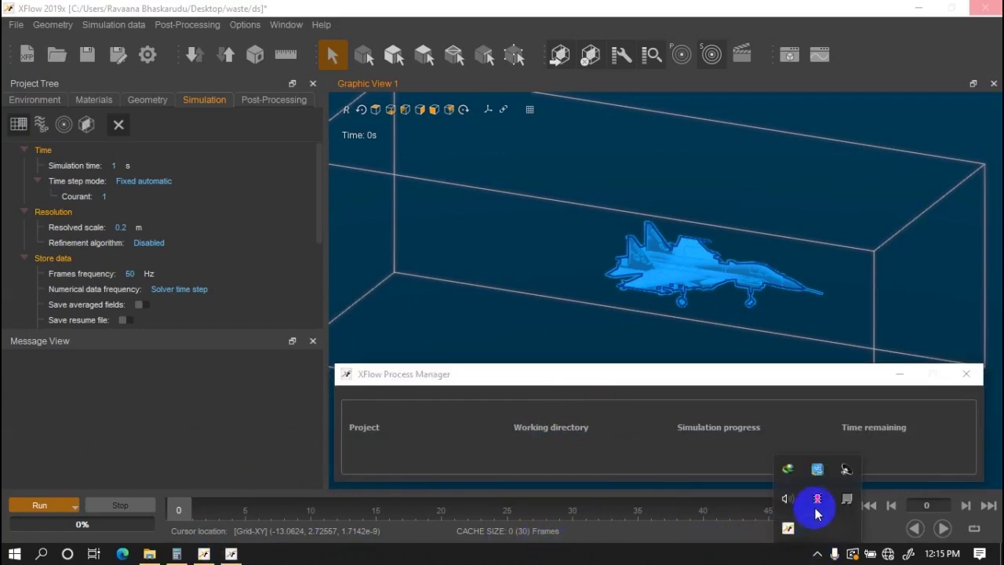
click(816, 502)
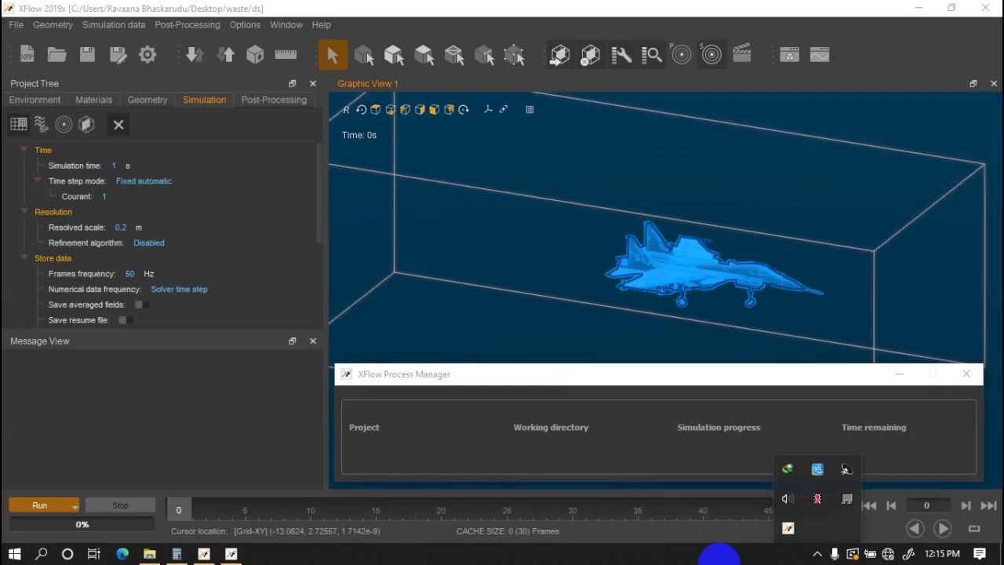
click(717, 560)
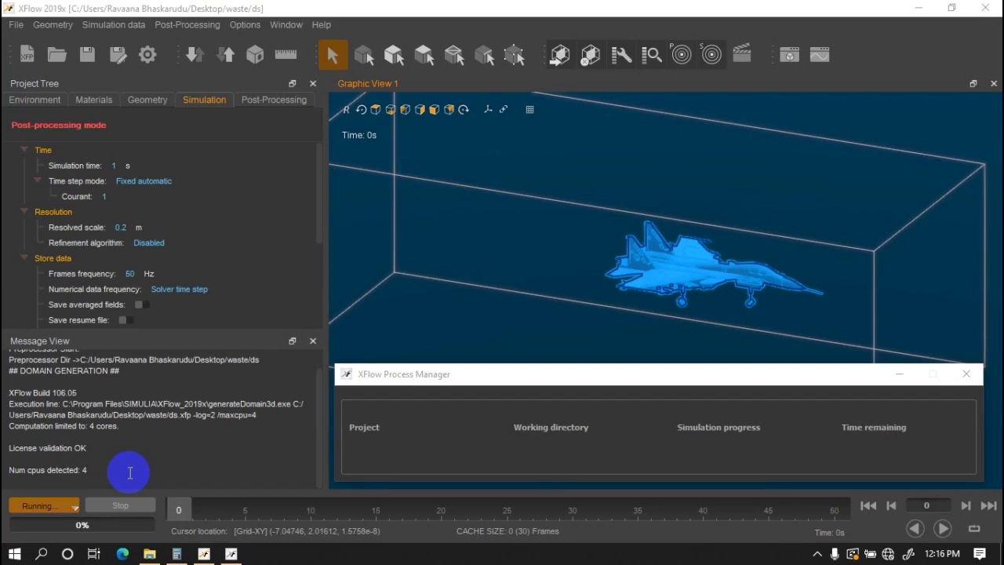
Bring the main XFlow window and Process Manager forward to watch the ~8% progress
click(129, 472)
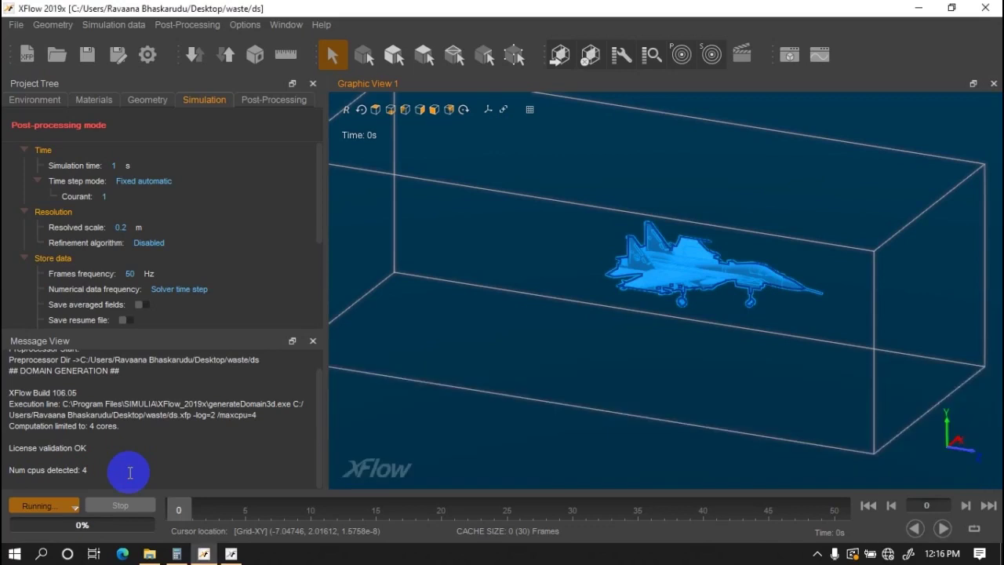
click(230, 553)
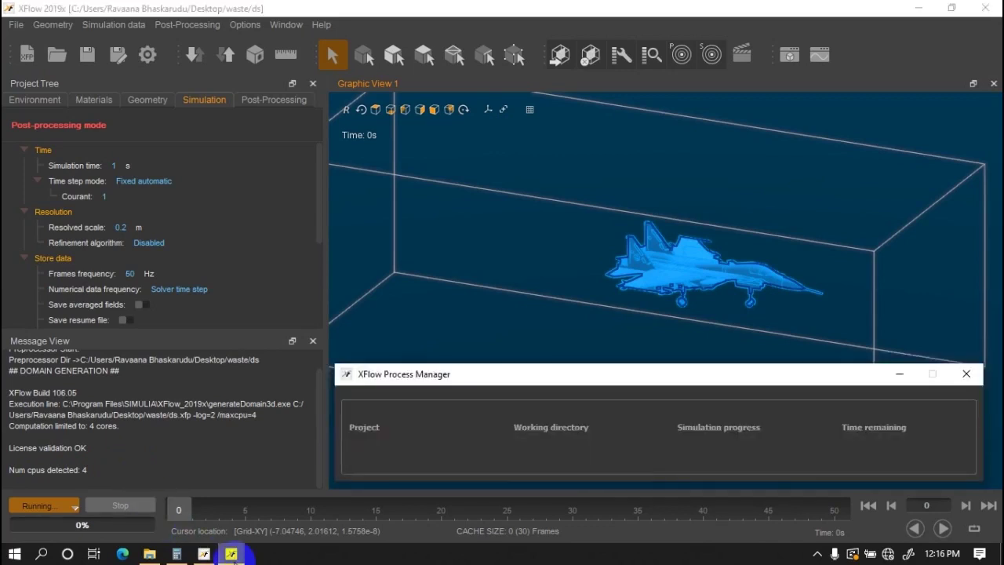
click(818, 554)
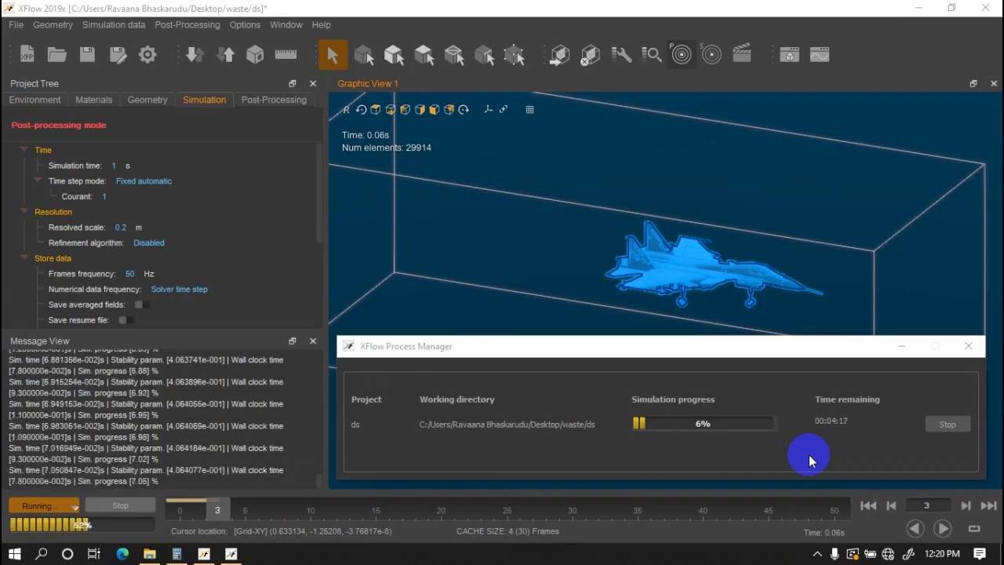
click(816, 549)
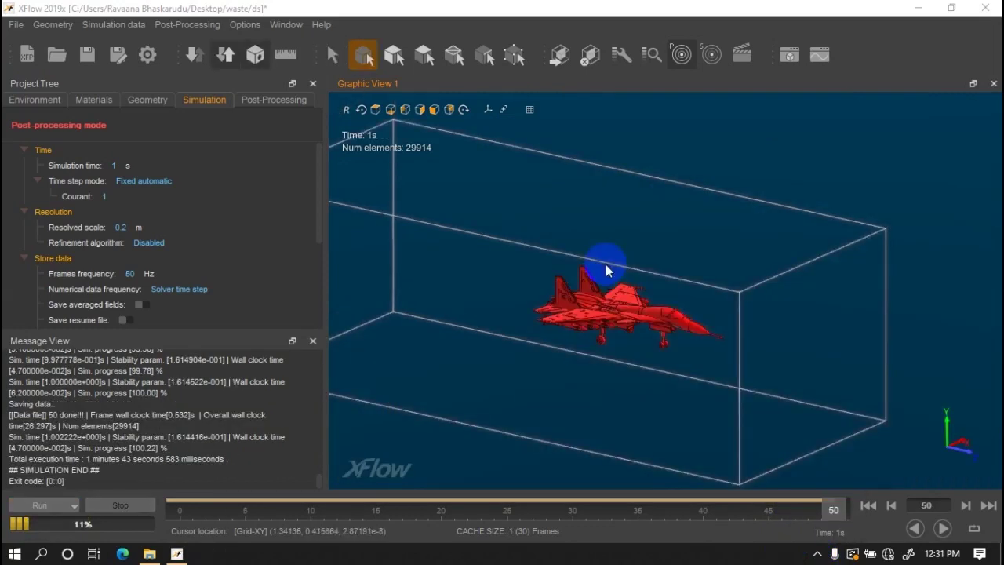
Reorient the tunnel view and add Cutting plane 1 from the Post-Processing options
mouse_move(606, 271)
mouse_down()
mouse_move(519, 294)
mouse_move(963, 335)
mouse_move(720, 316)
mouse_up()
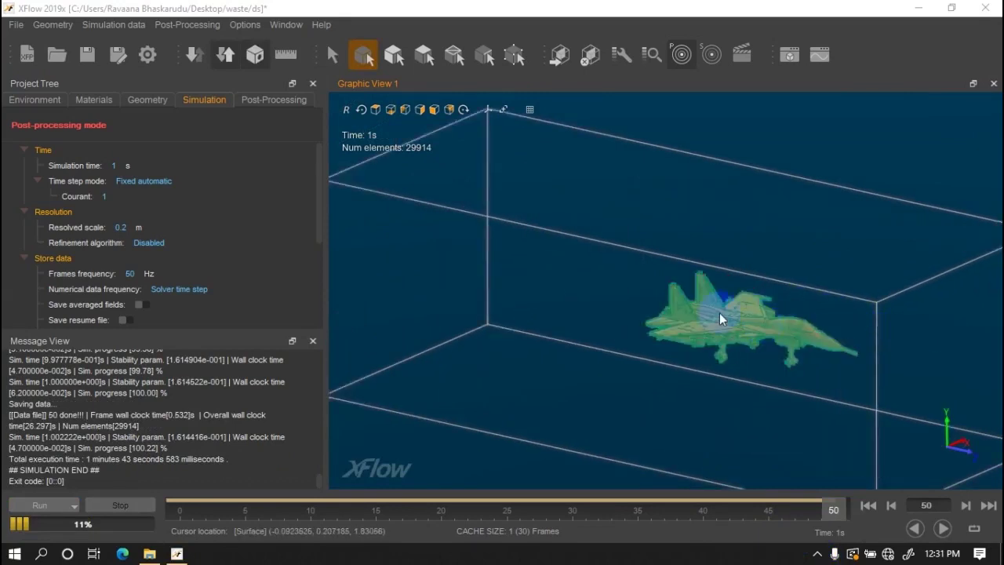
click(270, 100)
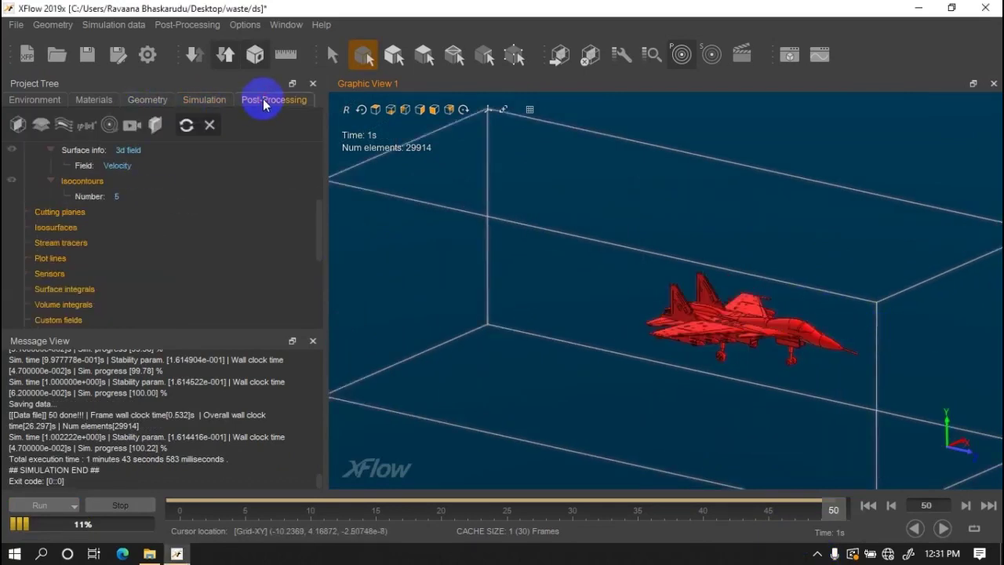
click(20, 124)
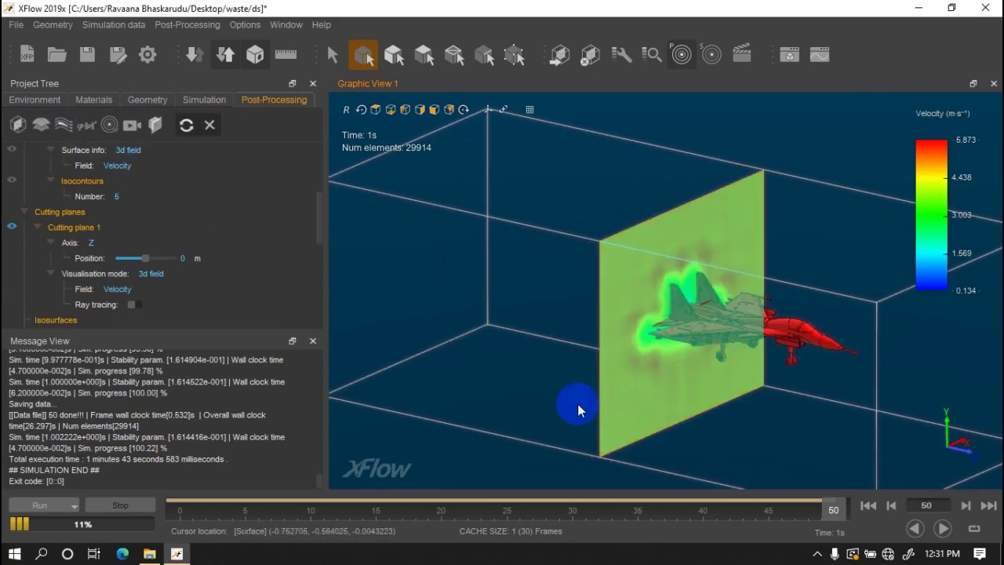
Turn Cutting plane 1 to the X axis and view the jet from the side
click(98, 244)
click(106, 259)
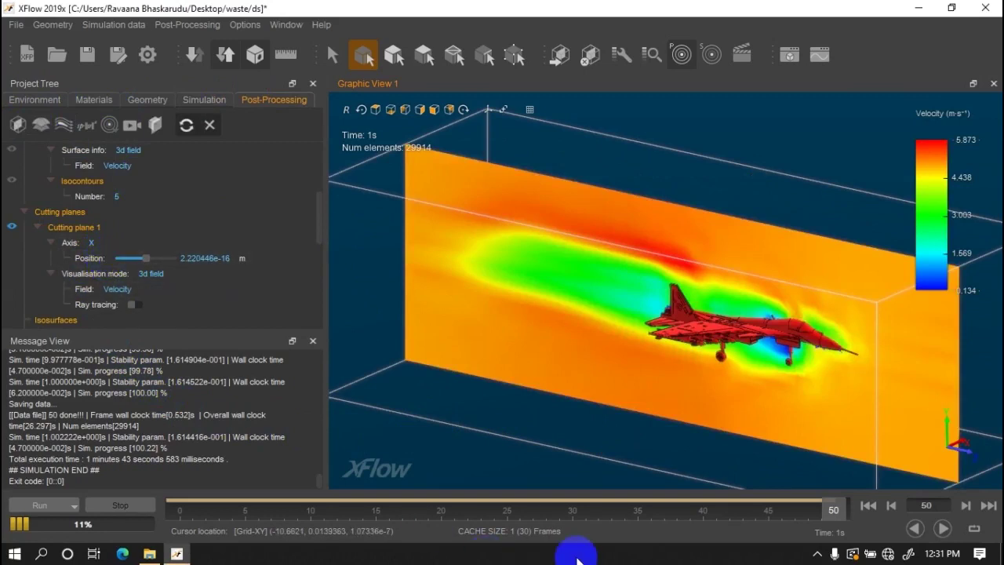
click(432, 104)
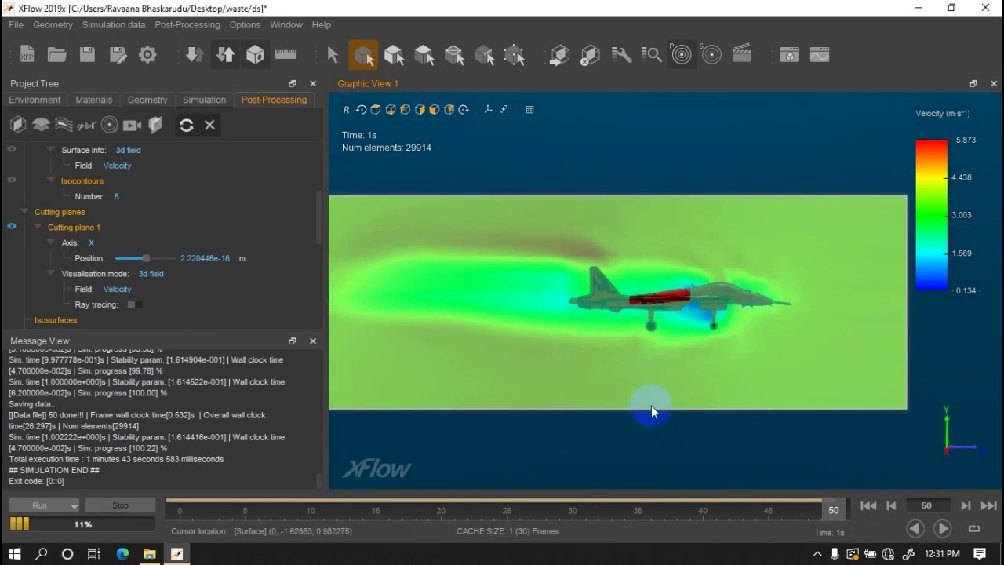
Replay the velocity animation from the first frame, then hide Cutting plane 1
click(869, 506)
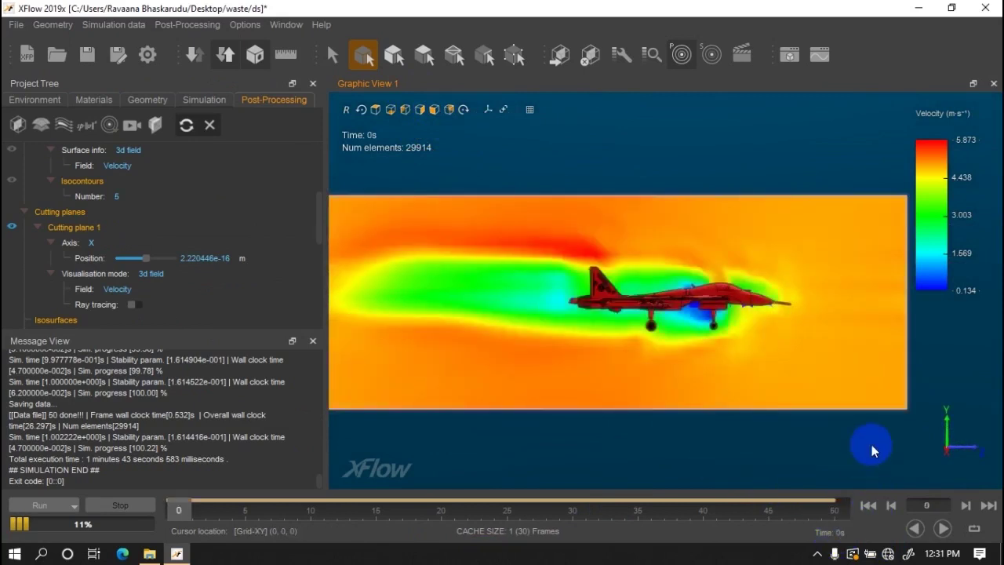
click(942, 528)
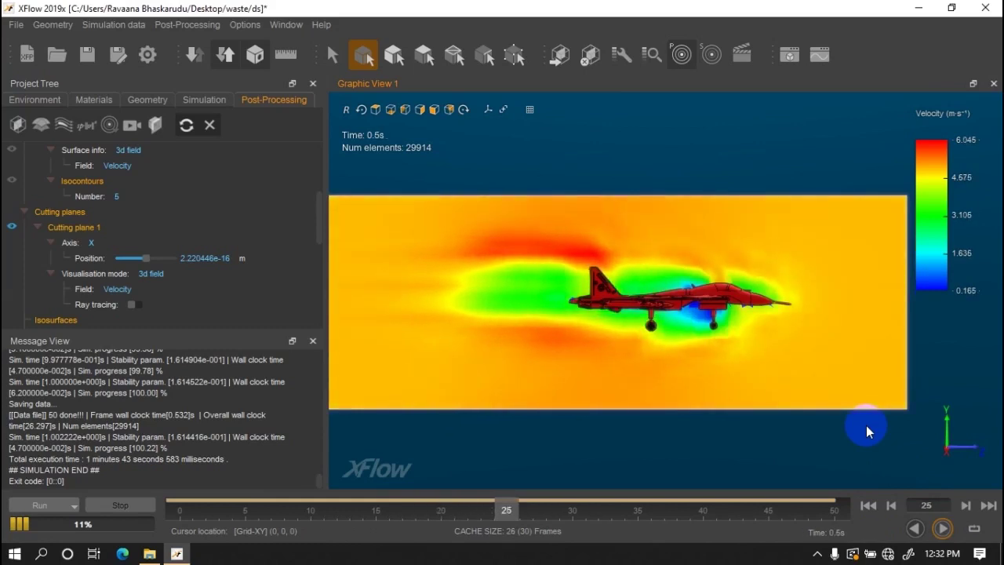
drag(753, 403, 749, 409)
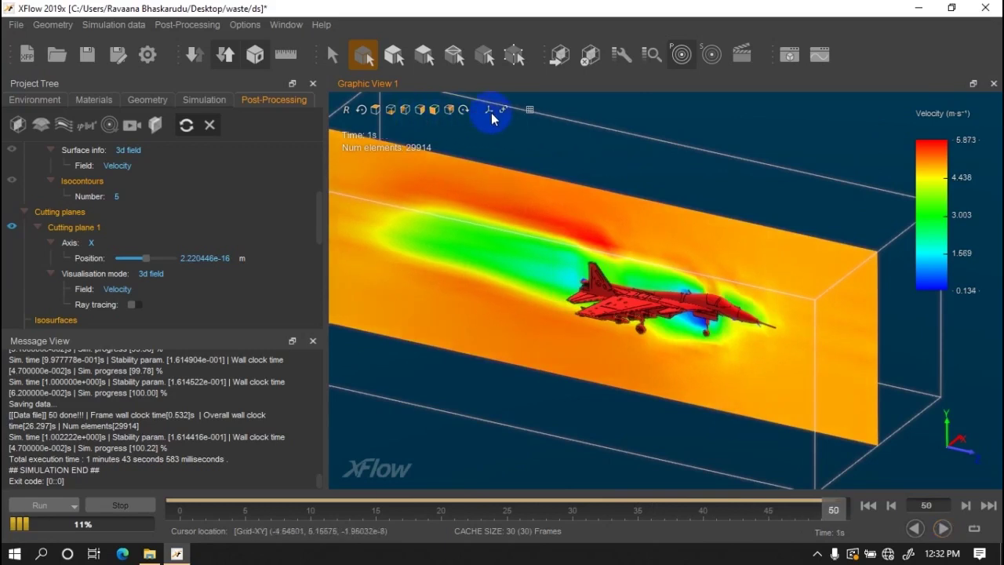
click(12, 227)
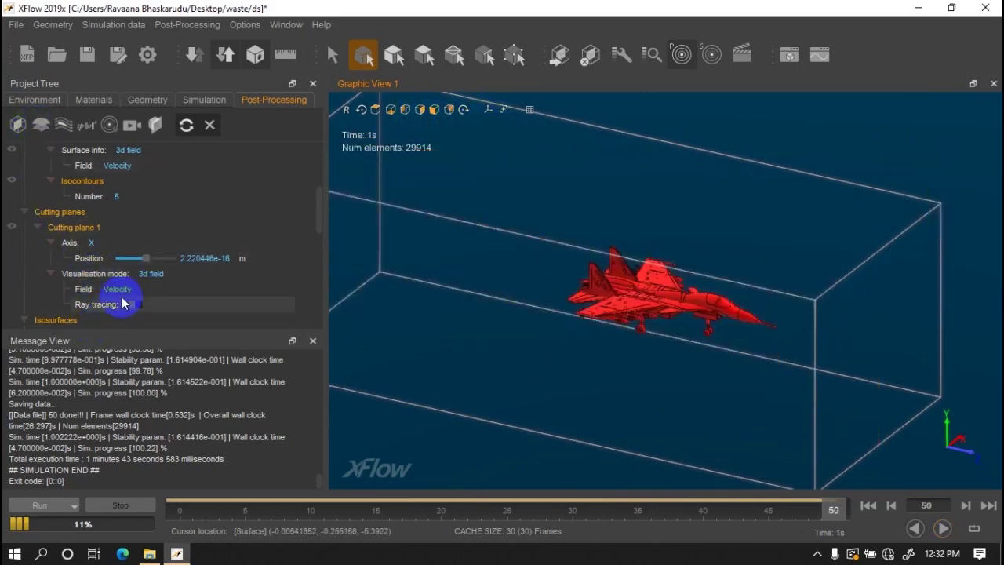
Switch Cutting plane 1 to the Y axis, show it, and replay velocity from time zero
scroll(118, 274, down, 1)
click(94, 197)
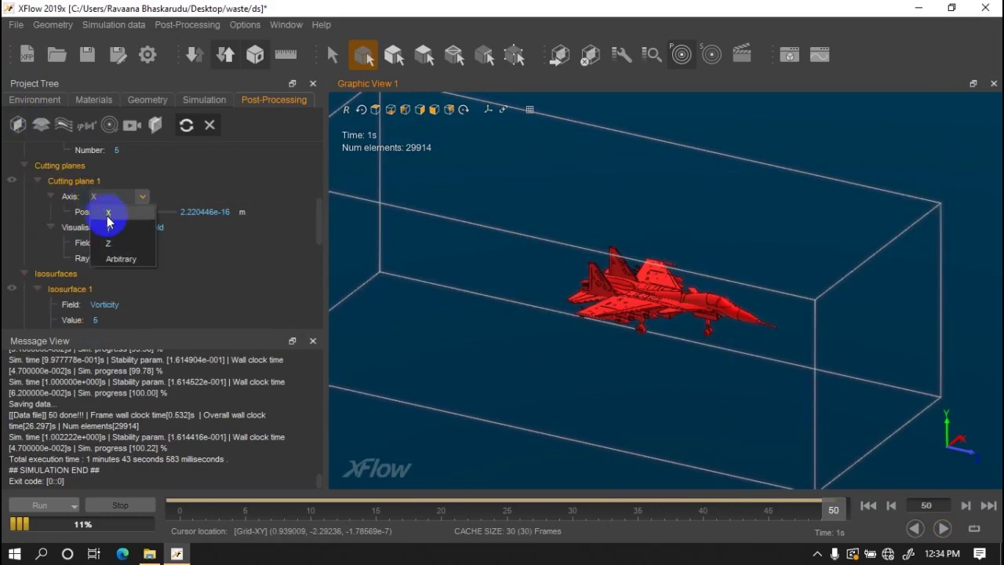
click(109, 227)
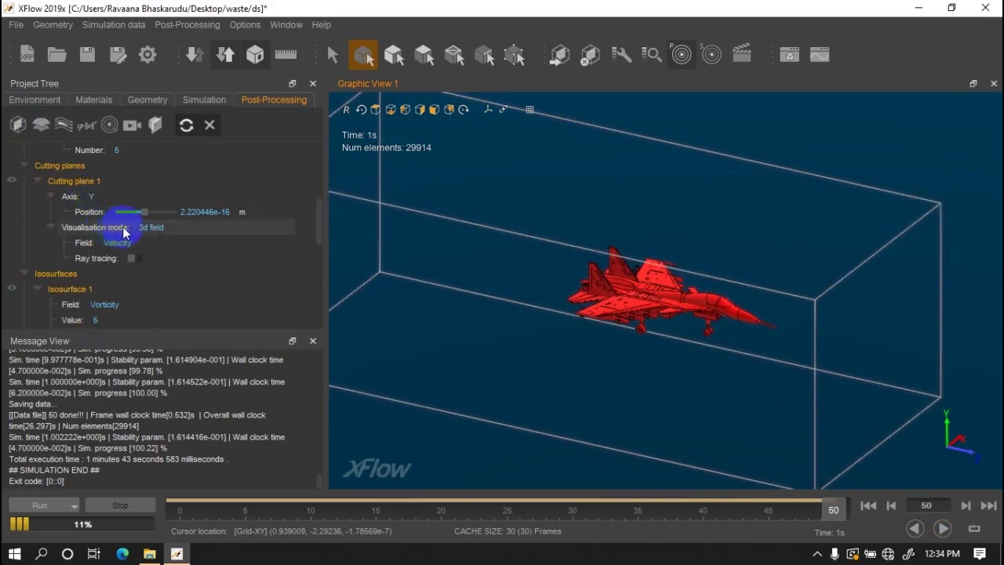
click(11, 180)
click(505, 295)
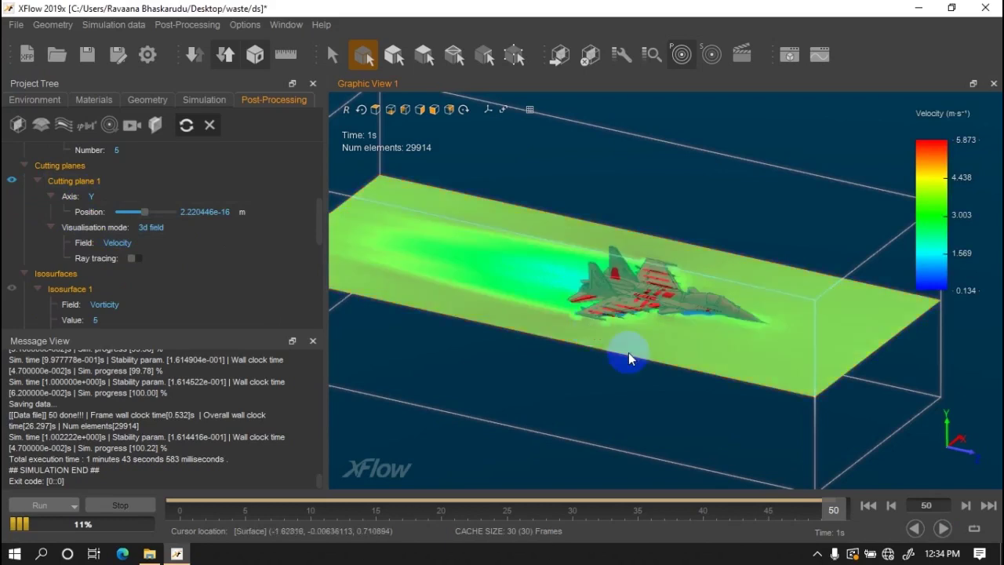
click(868, 506)
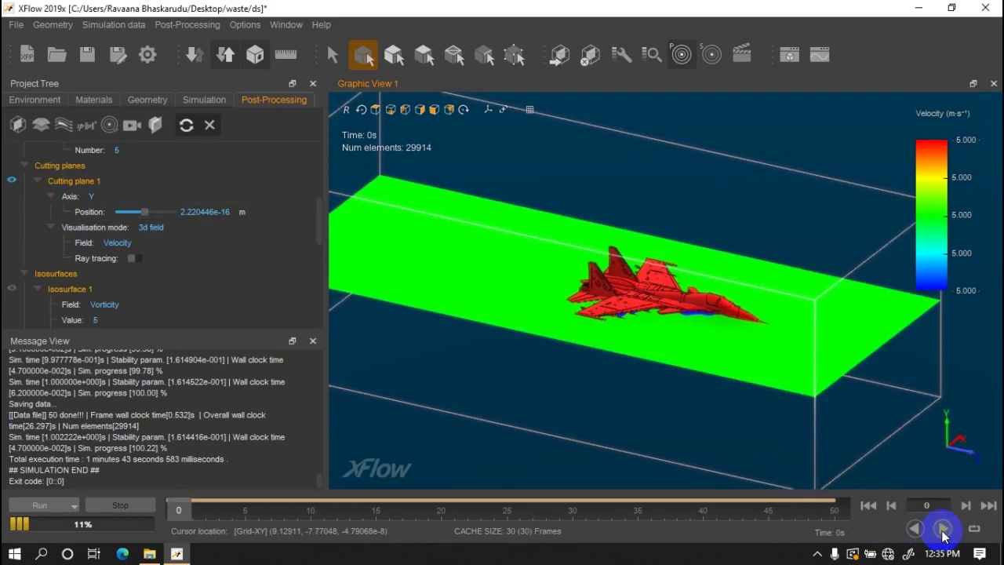
click(943, 530)
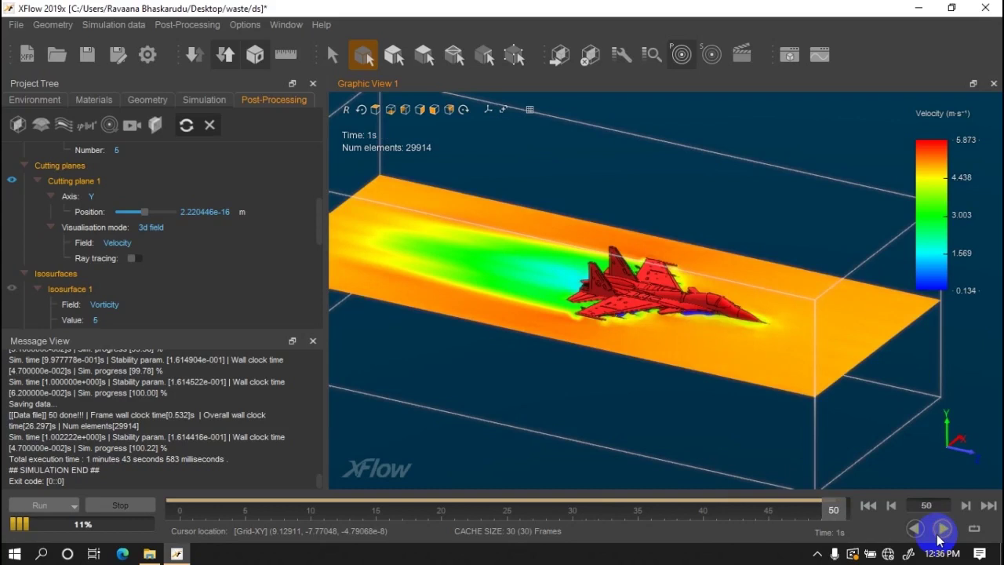
Set Cutting plane 1's axis to X, after briefly trying Z
click(94, 197)
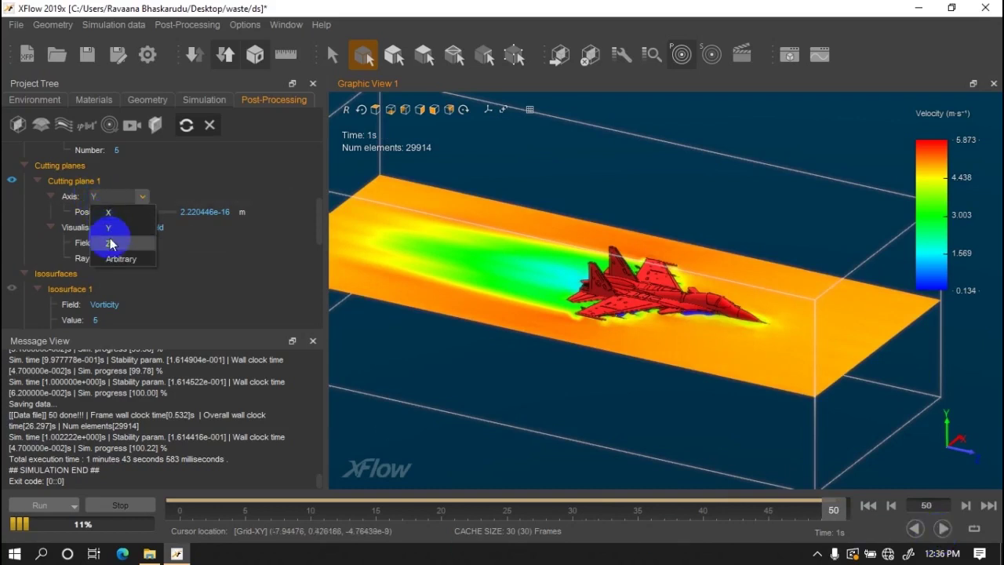
click(110, 244)
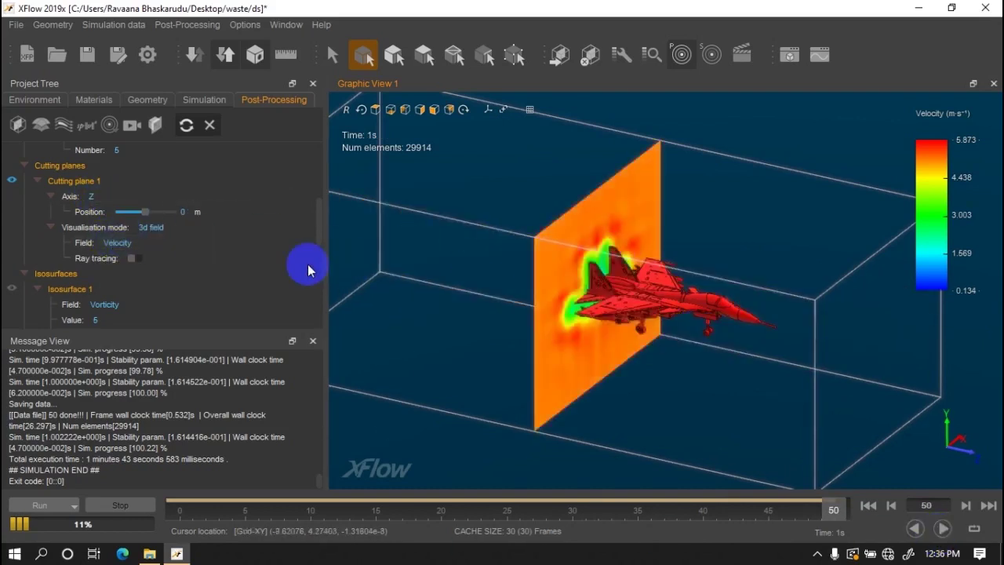
click(91, 203)
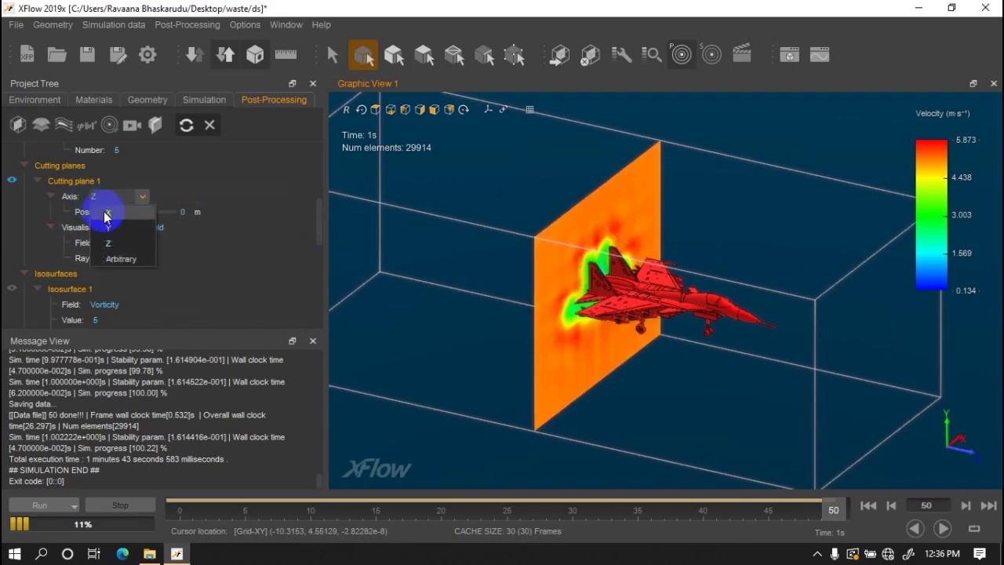
click(102, 206)
Add Cutting plane 2 oriented along the Y axis
click(17, 125)
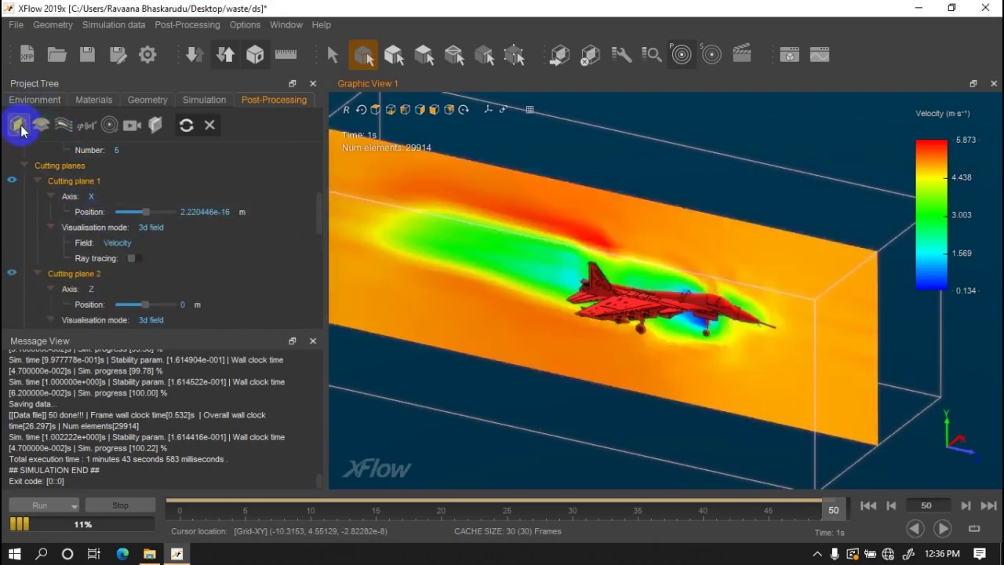
click(98, 291)
click(108, 322)
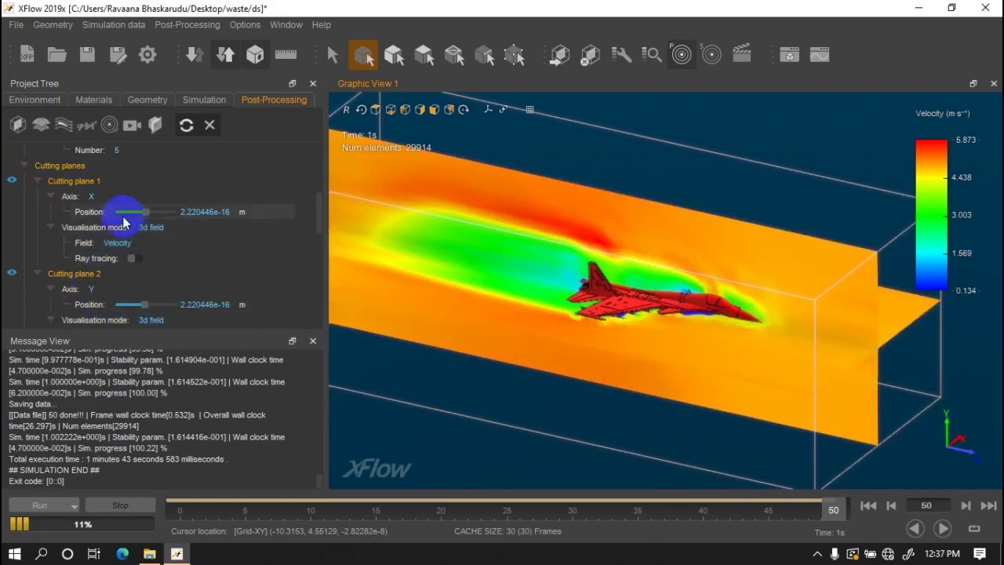
Change Cutting plane 1's field to Total pressure, after trying Static pressure
click(124, 245)
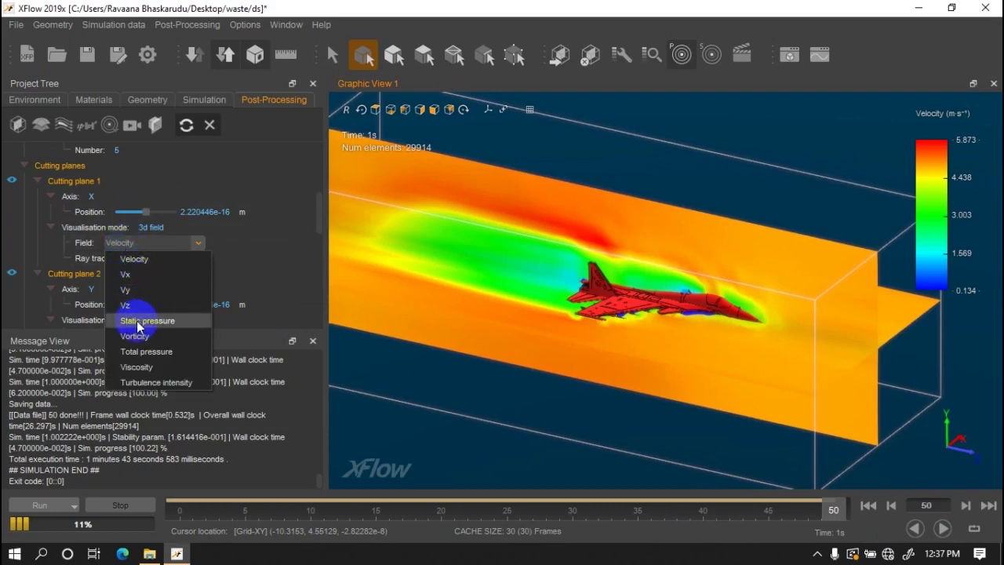
click(137, 321)
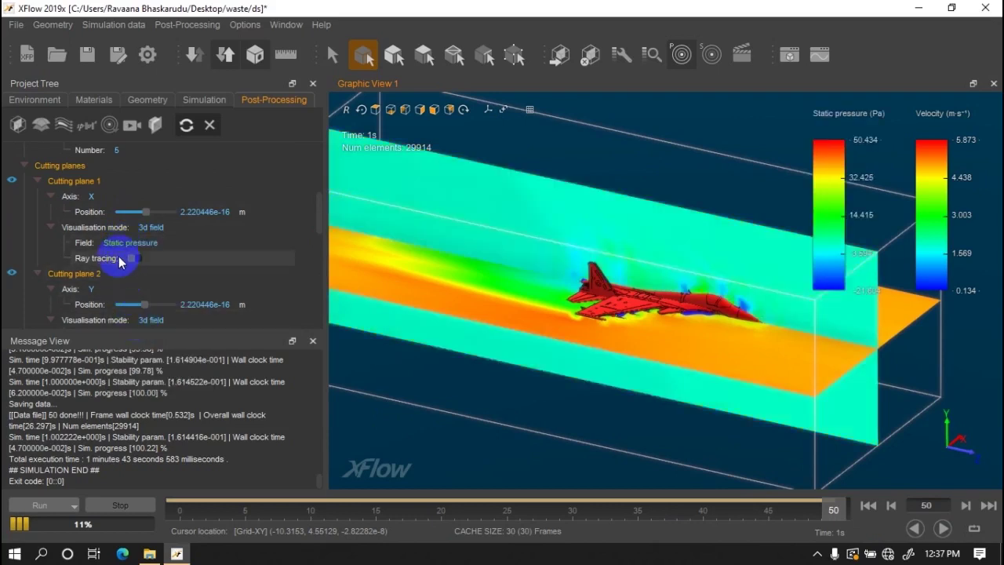
click(124, 243)
click(138, 352)
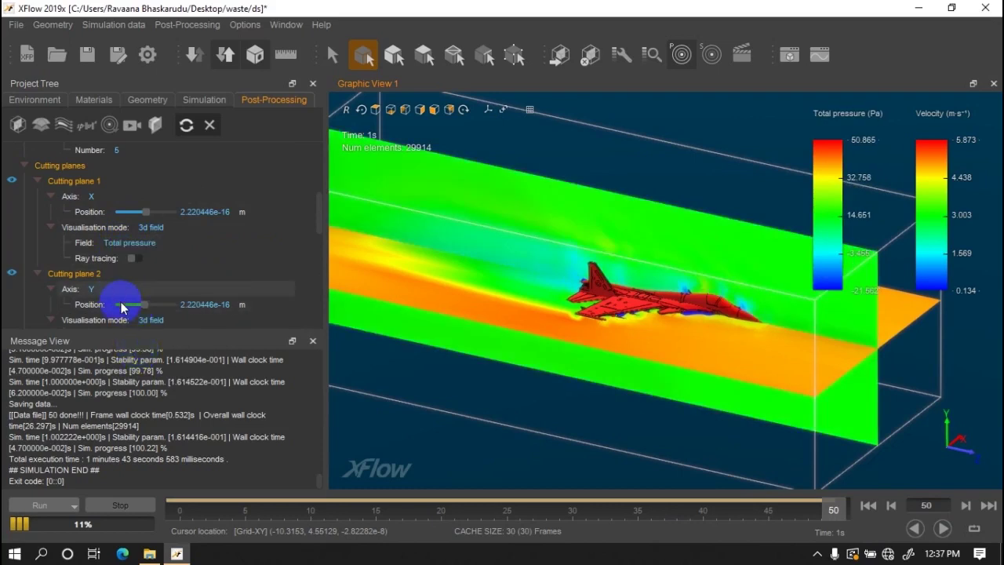
scroll(131, 287, down, 1)
scroll(164, 316, down, 1)
click(119, 242)
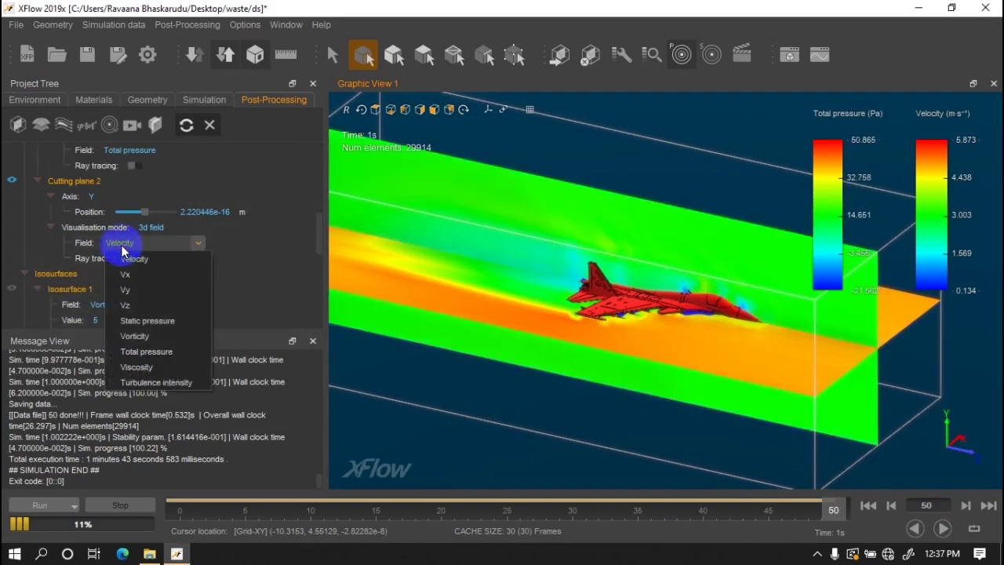
Set Cutting planes 2 and 1 to Turbulence intensity and replay from the first frame
click(143, 381)
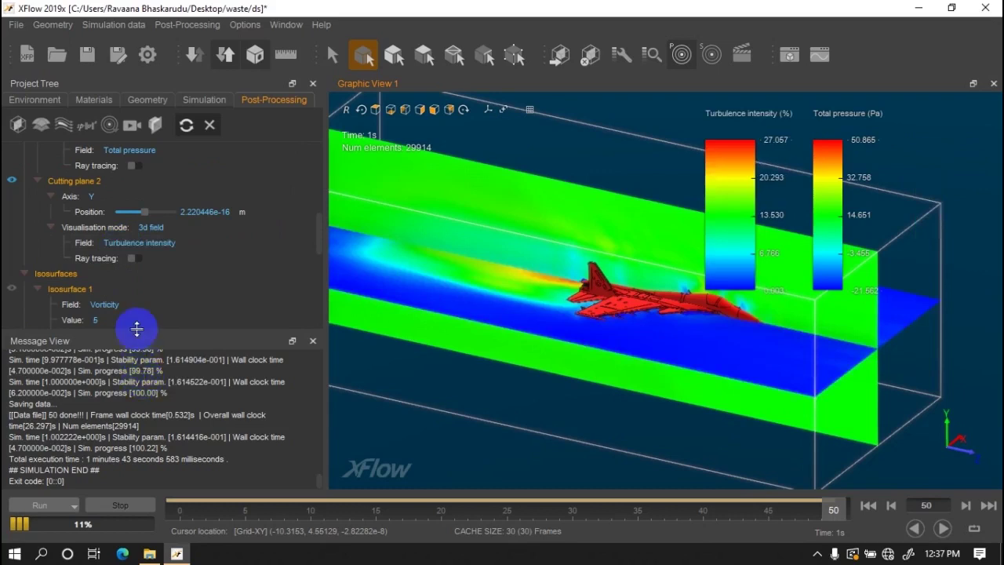
click(126, 152)
click(153, 289)
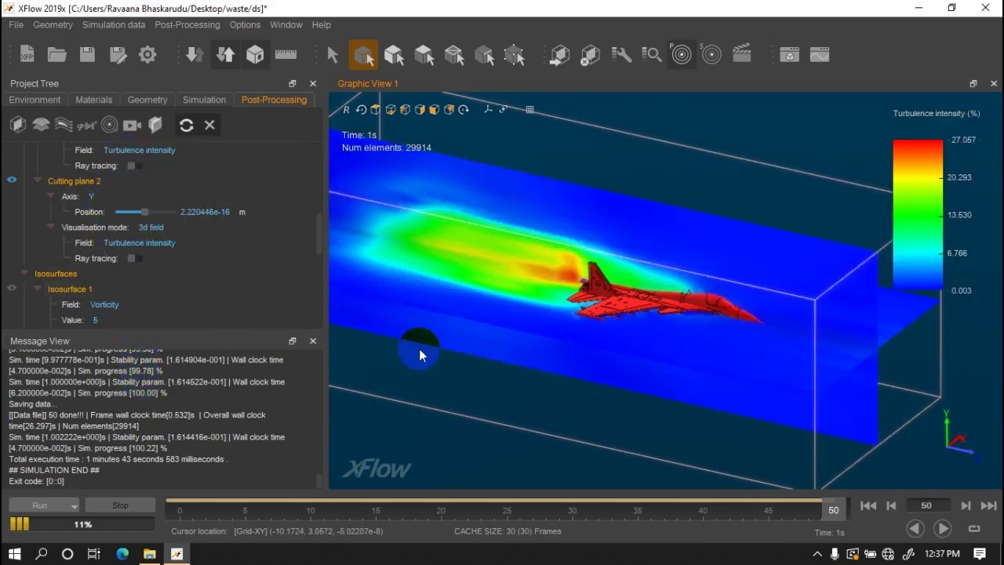
click(475, 346)
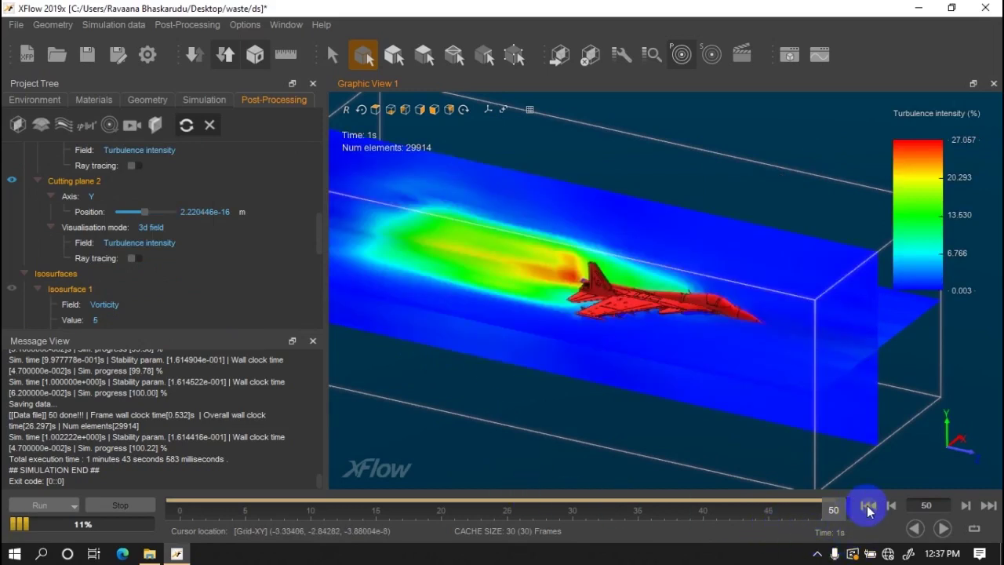
click(868, 507)
click(928, 530)
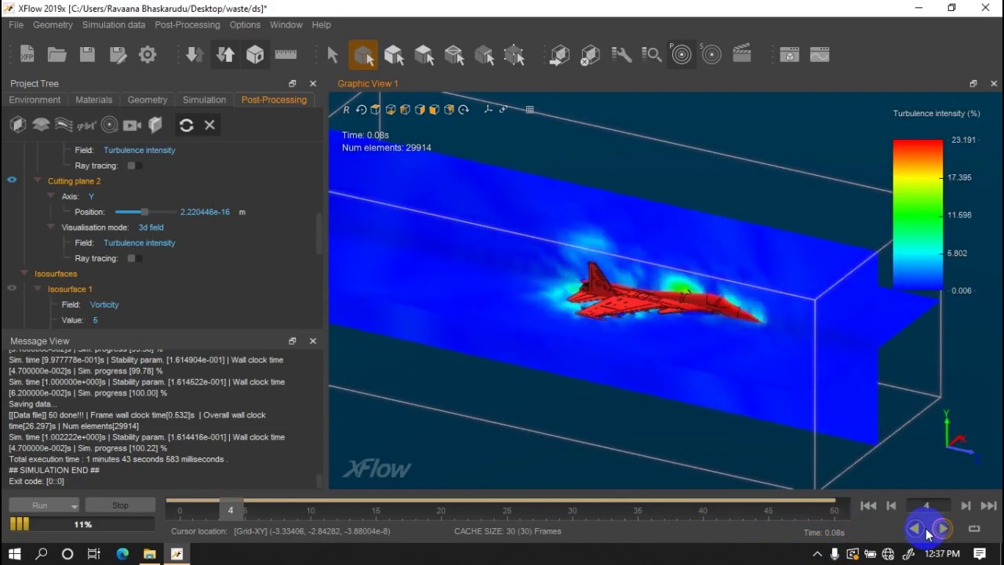